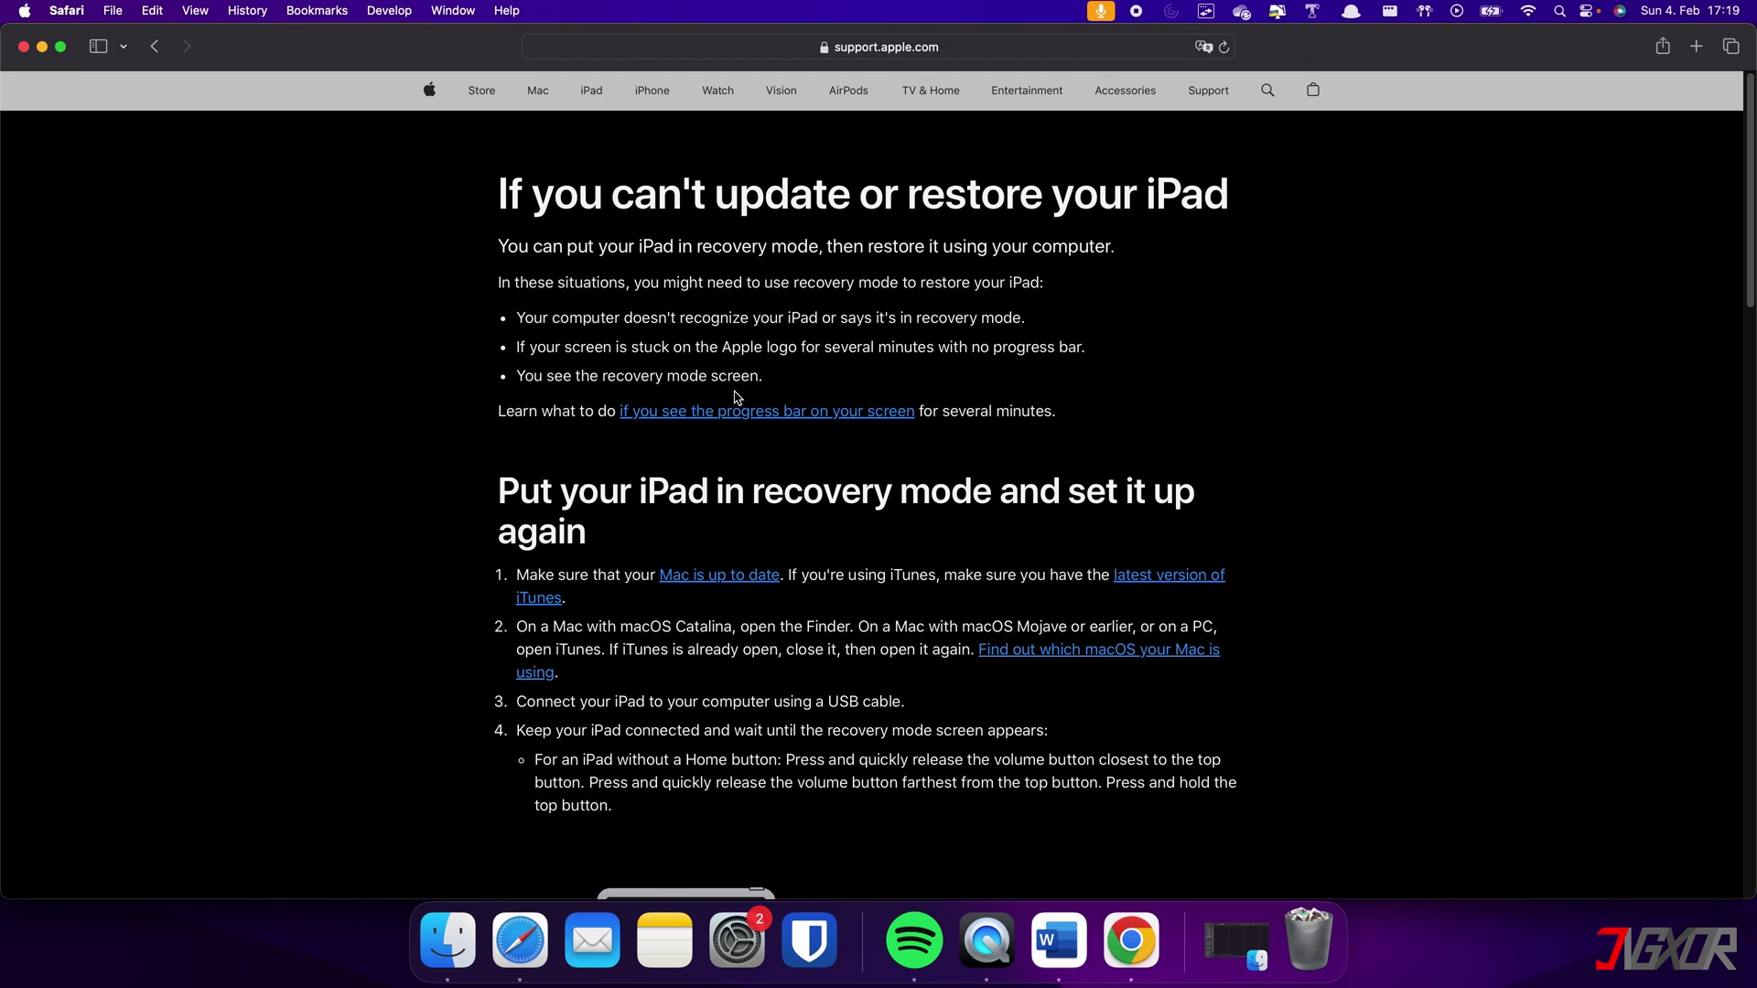
# Scroll the support article, then show the connected iPad's Recovery Mode page in Finder
pyautogui.scroll(-10, 738, 397)
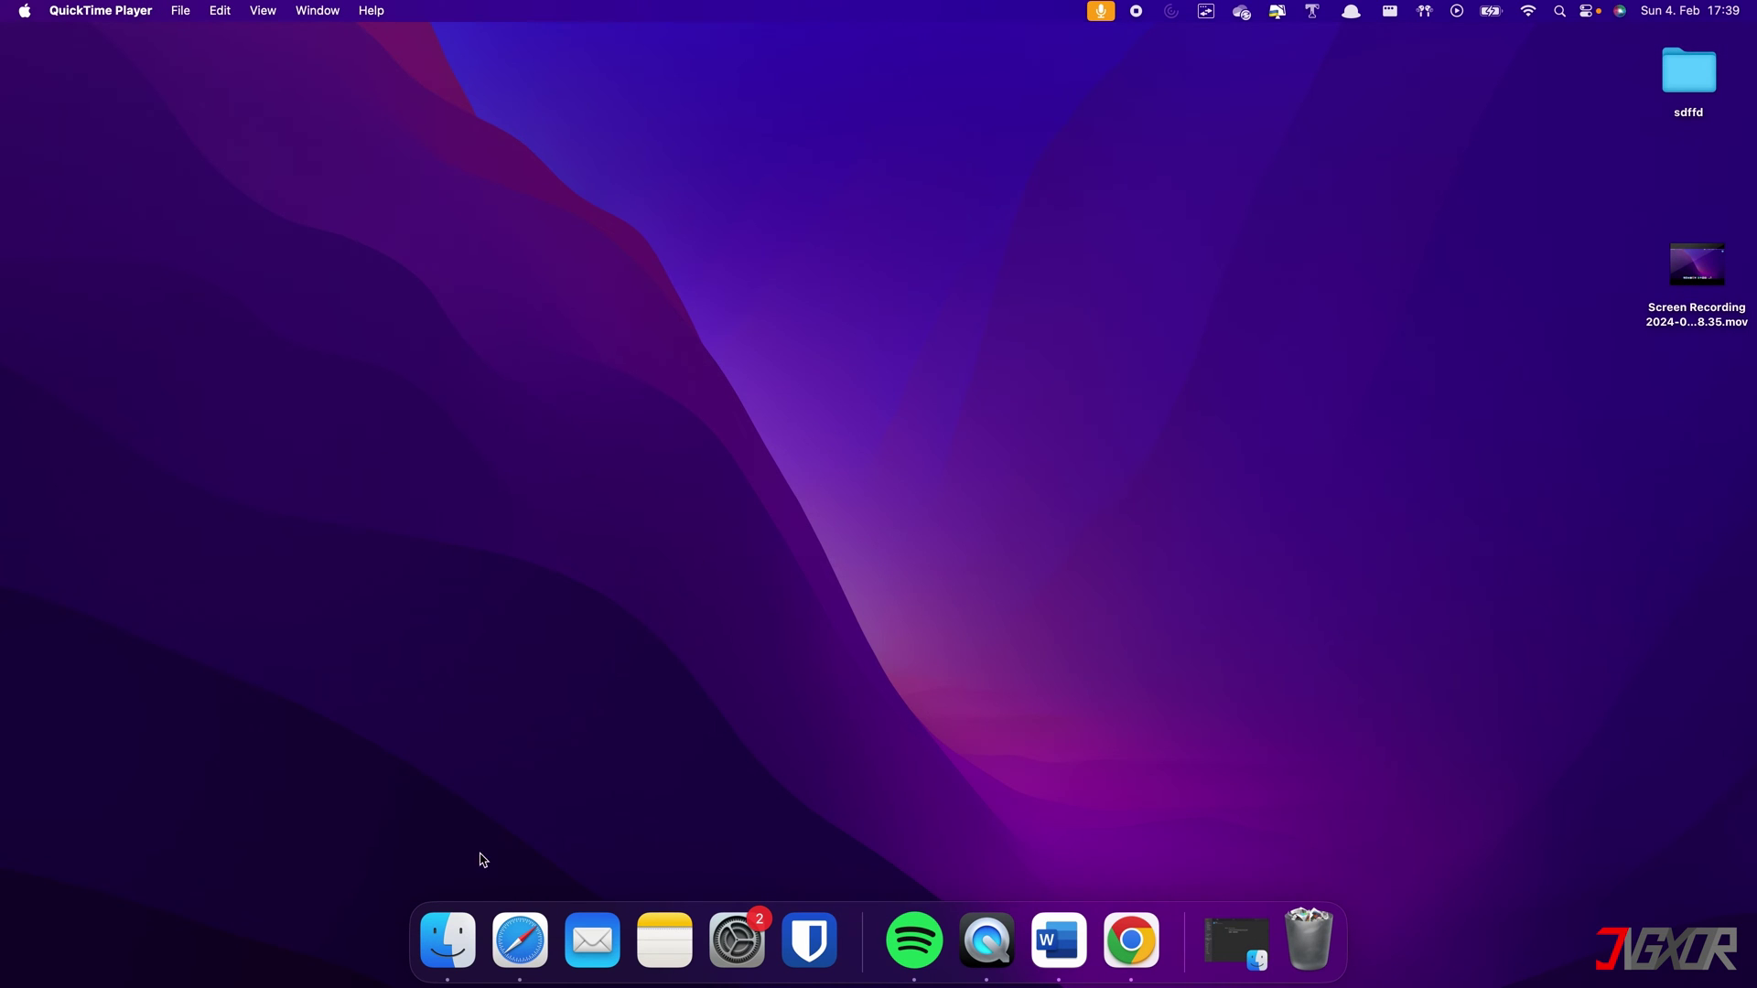
pyautogui.click(458, 927)
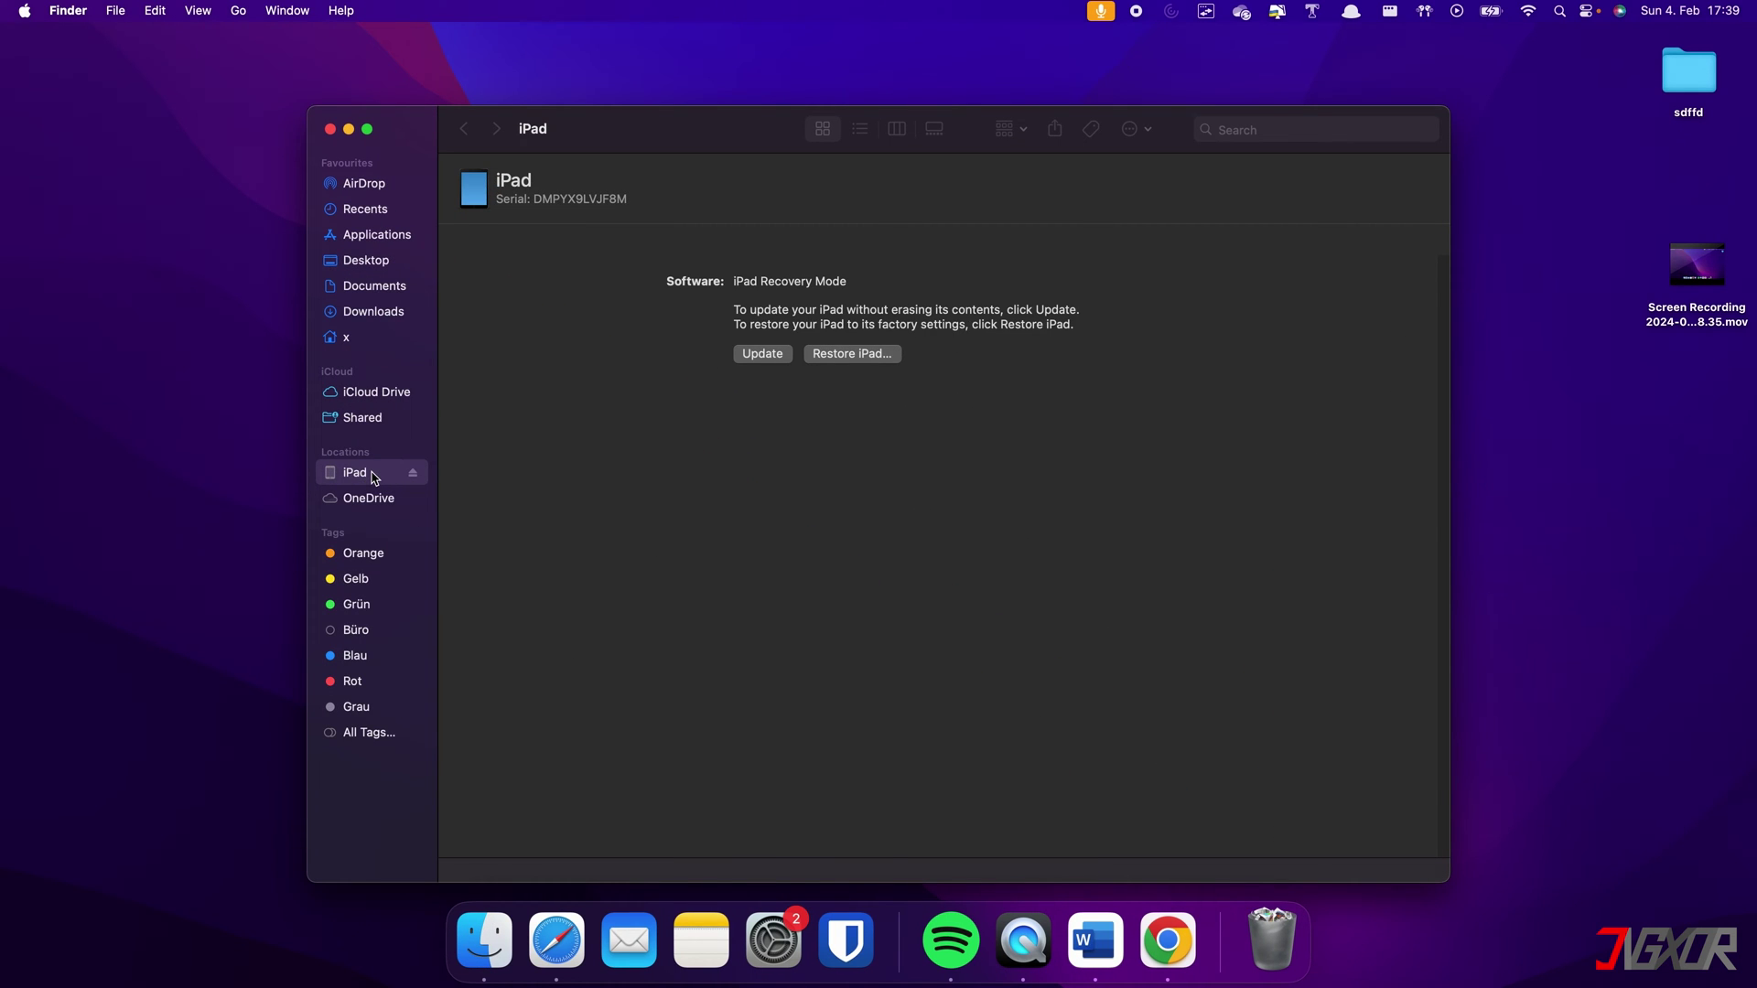
# Restore the iPad to factory settings with the latest software, then close the Finder window
pyautogui.click(841, 358)
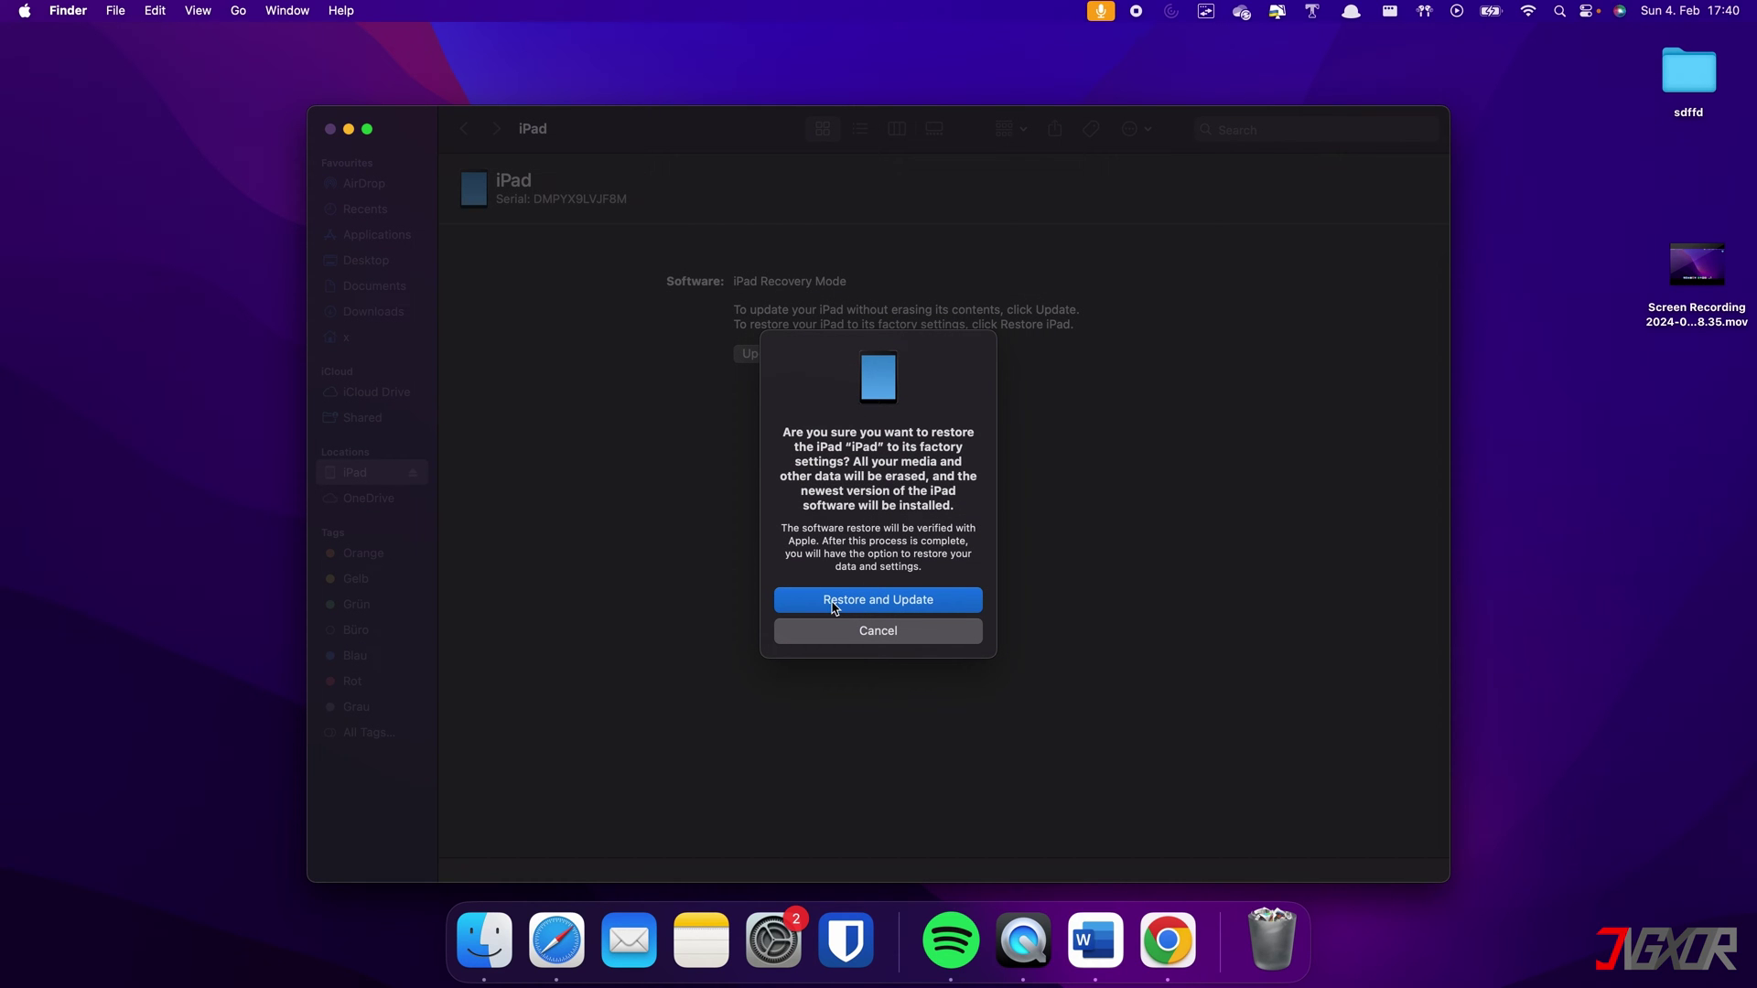
pyautogui.click(945, 608)
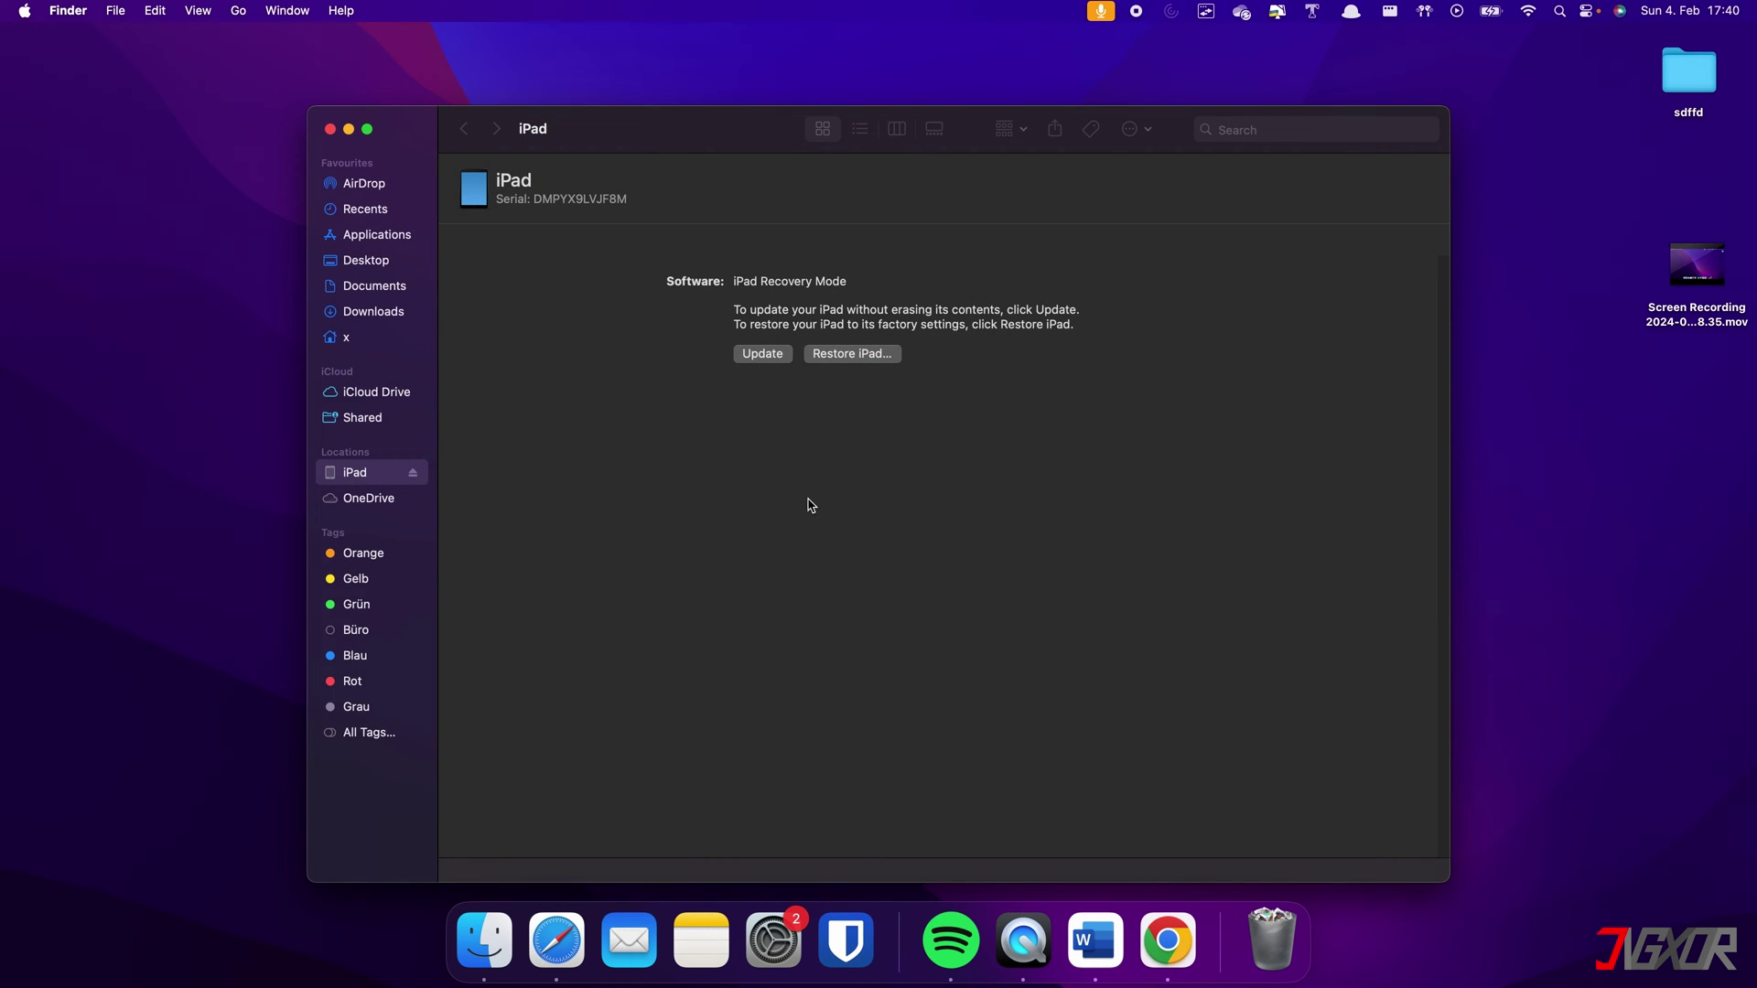
pyautogui.click(331, 130)
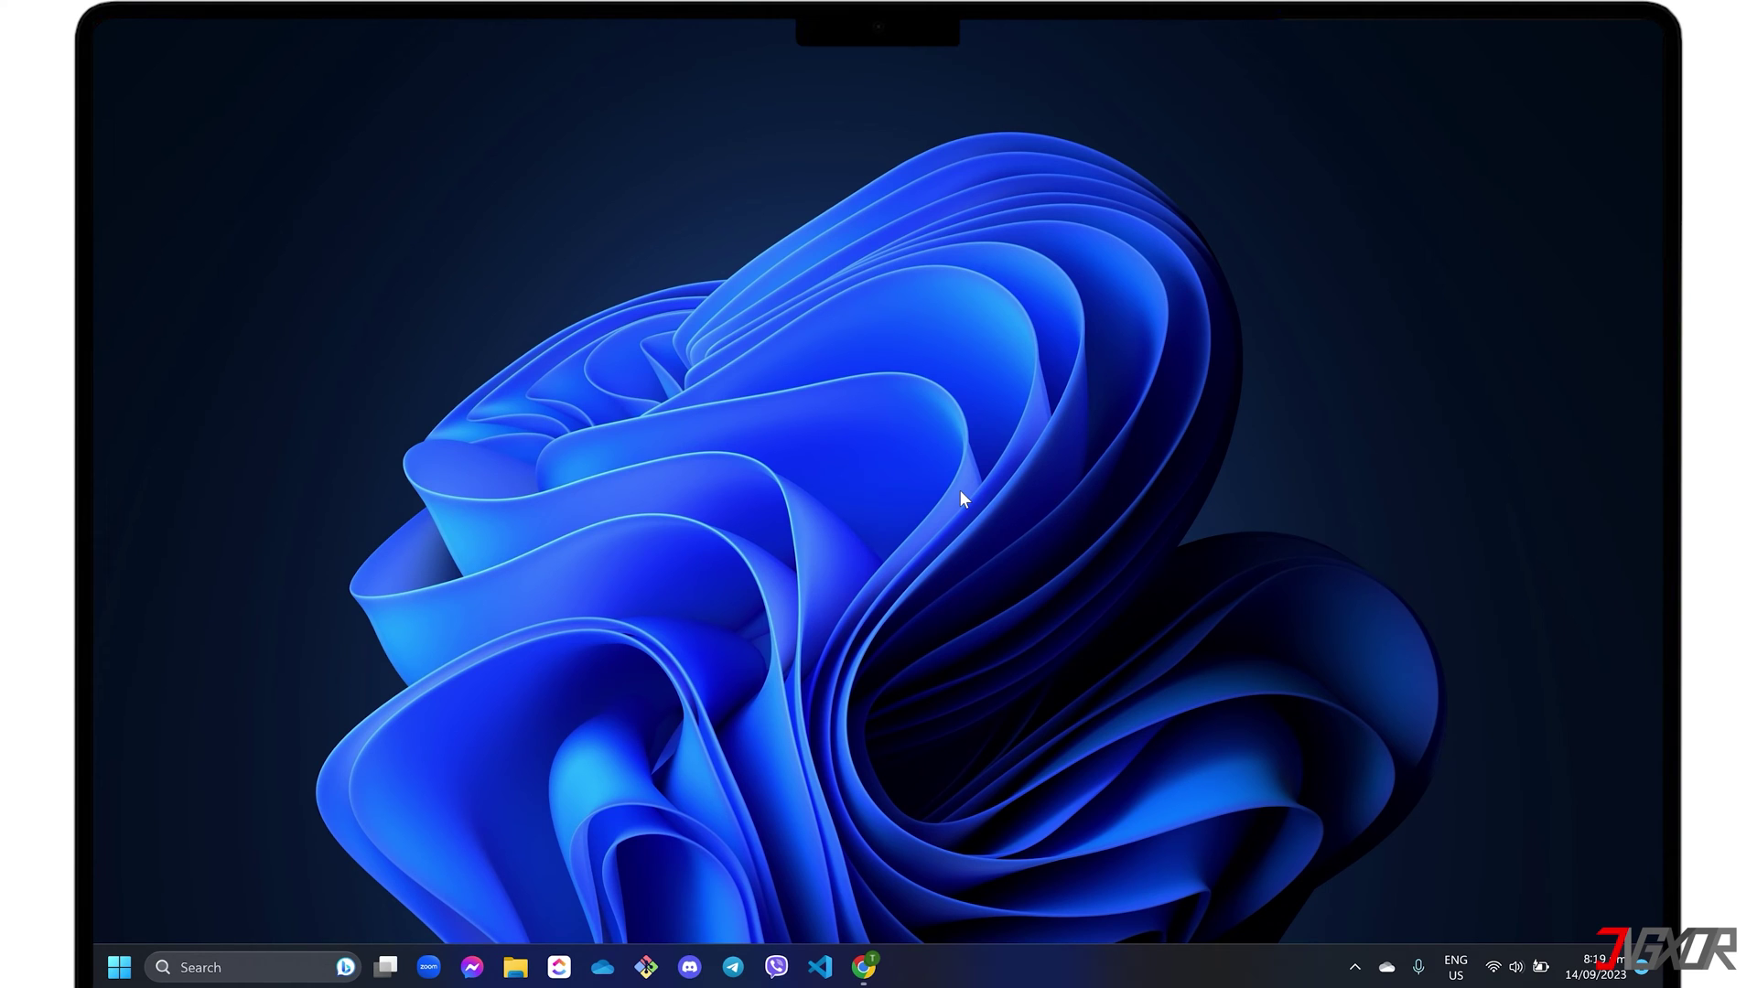
# Download imyfone-lockwiper_setup.exe from the LockWiper product page in Chrome and run it
pyautogui.click(863, 965)
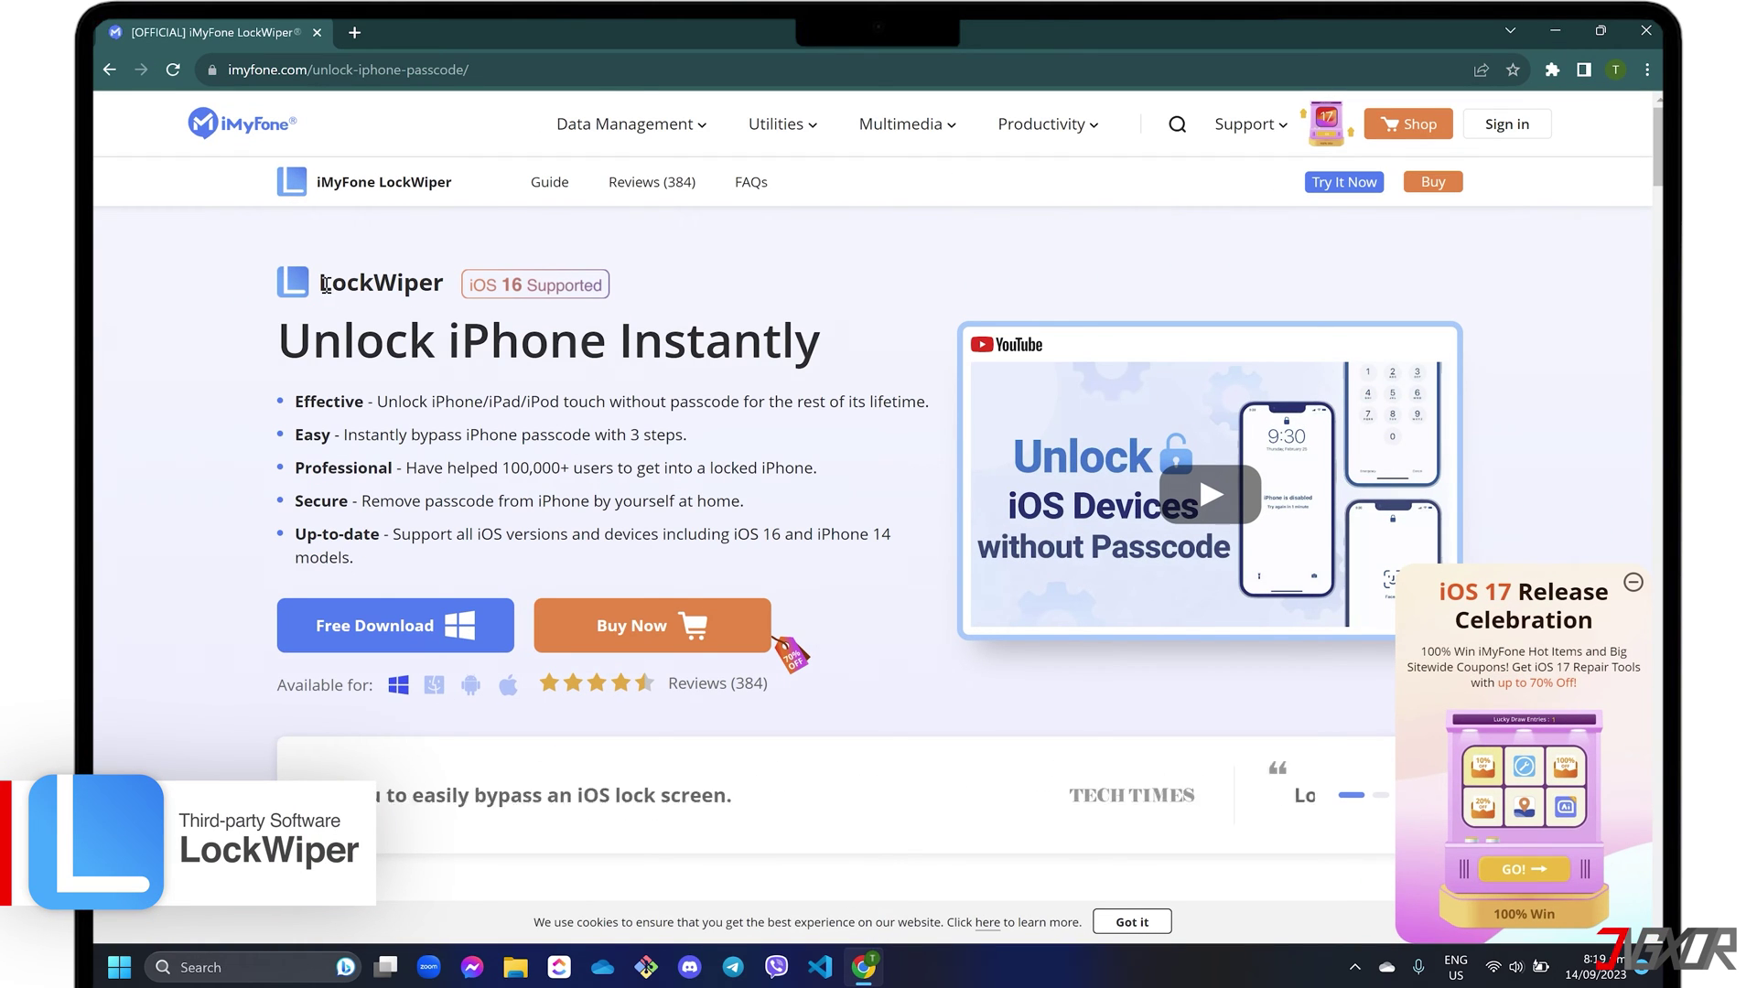
pyautogui.scroll(-5, 766, 549)
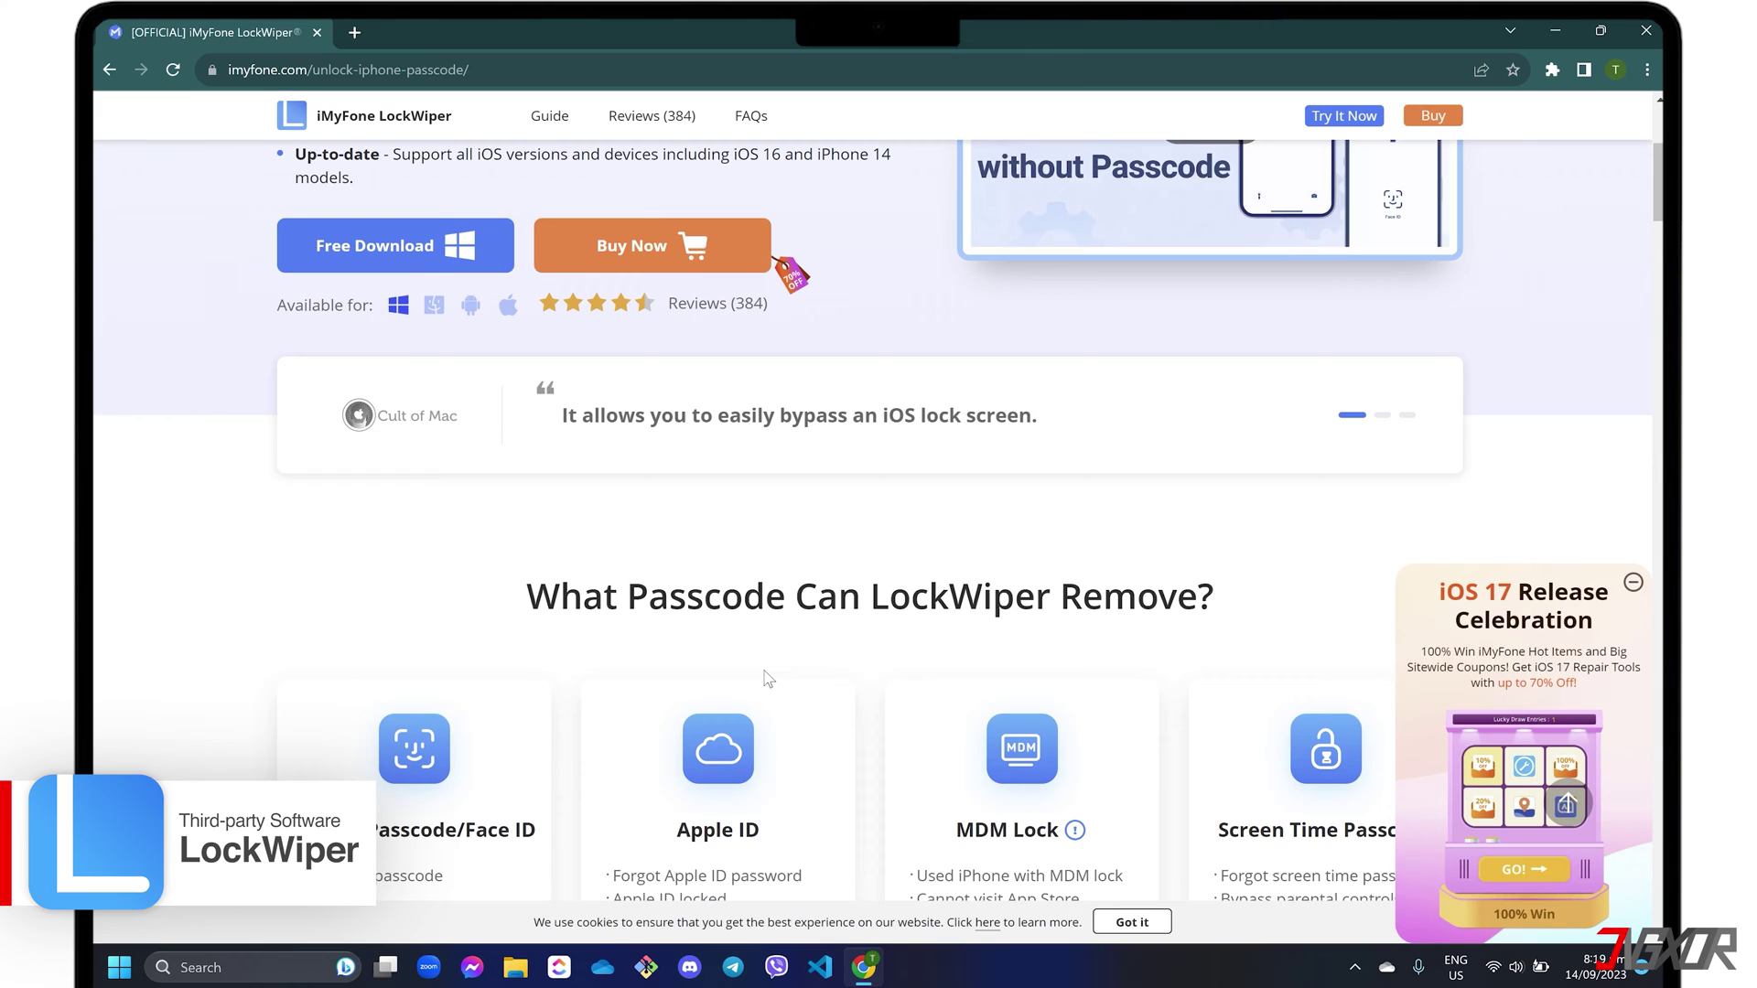
pyautogui.click(1633, 583)
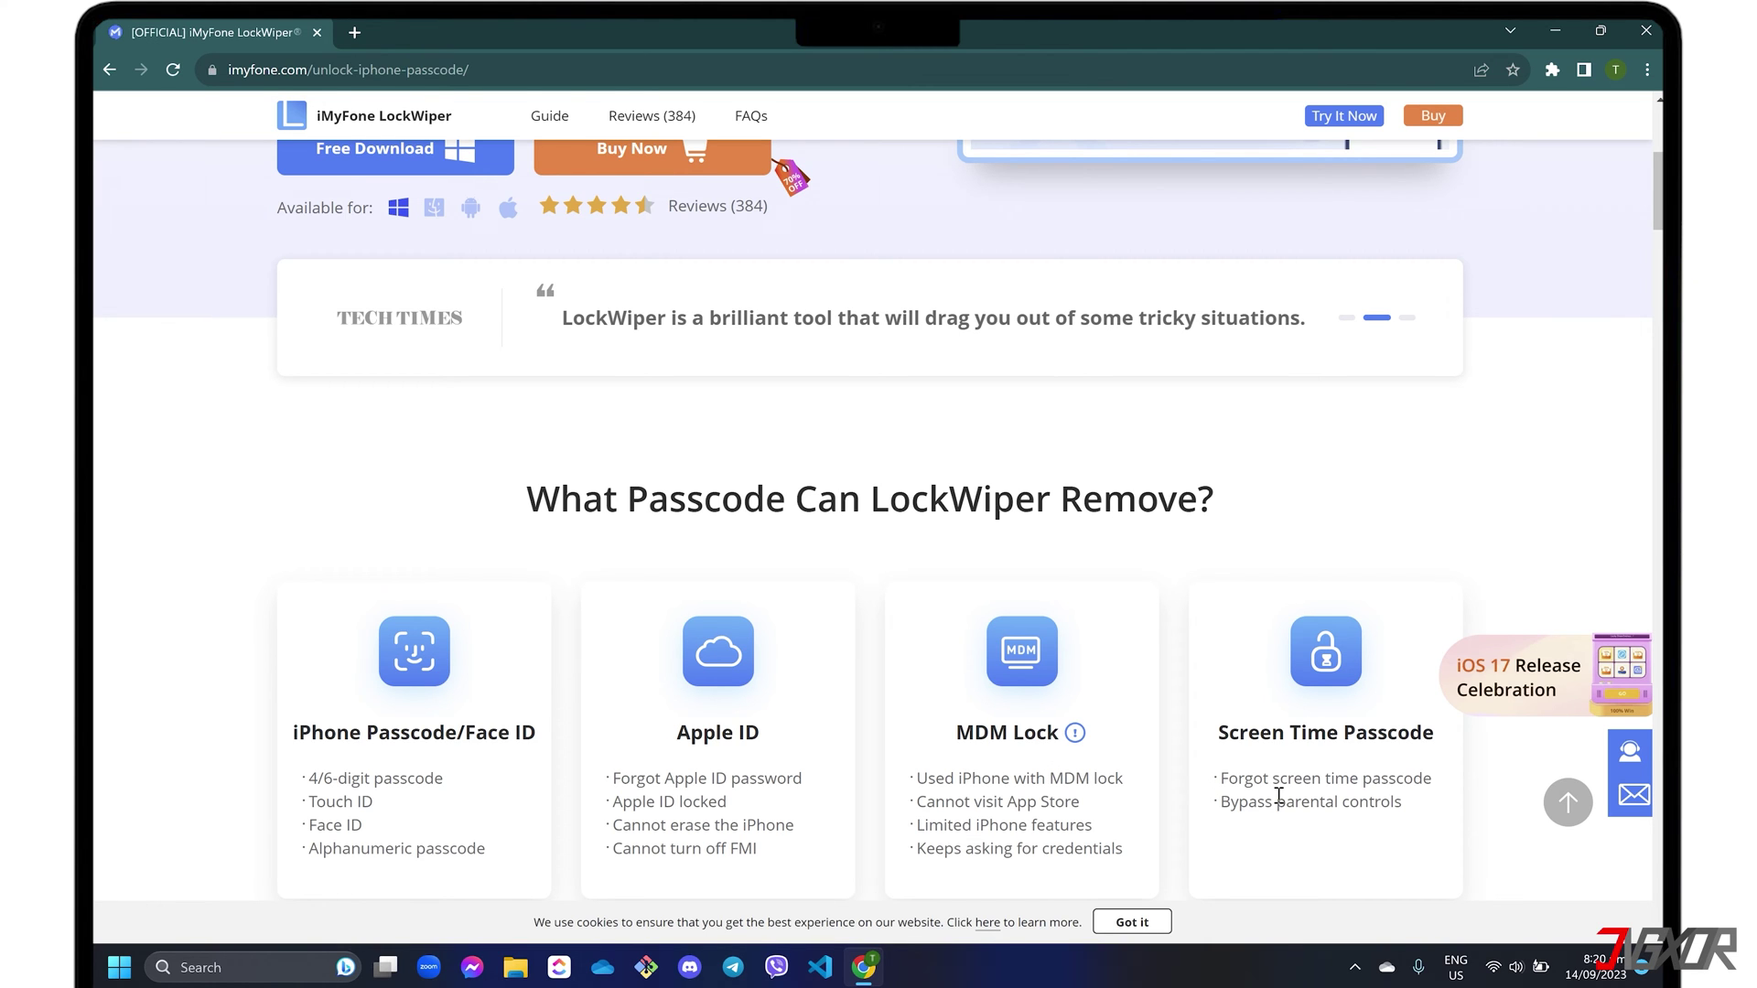
pyautogui.scroll(4, 1278, 797)
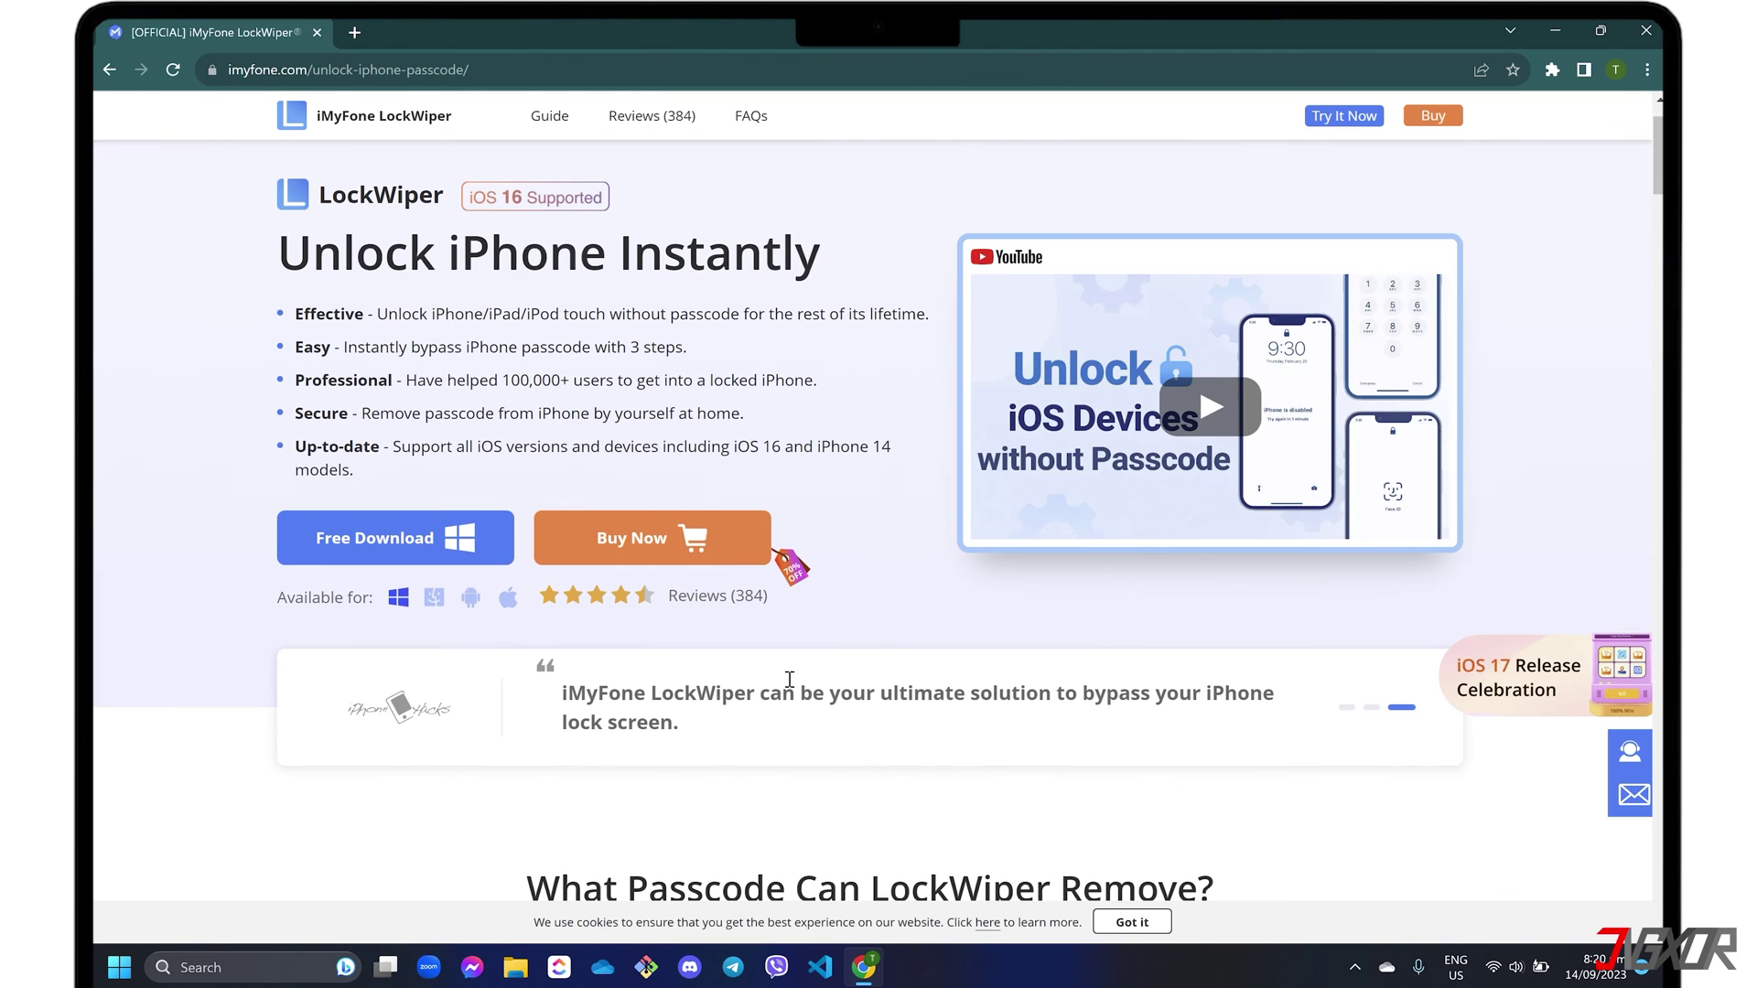
pyautogui.click(378, 550)
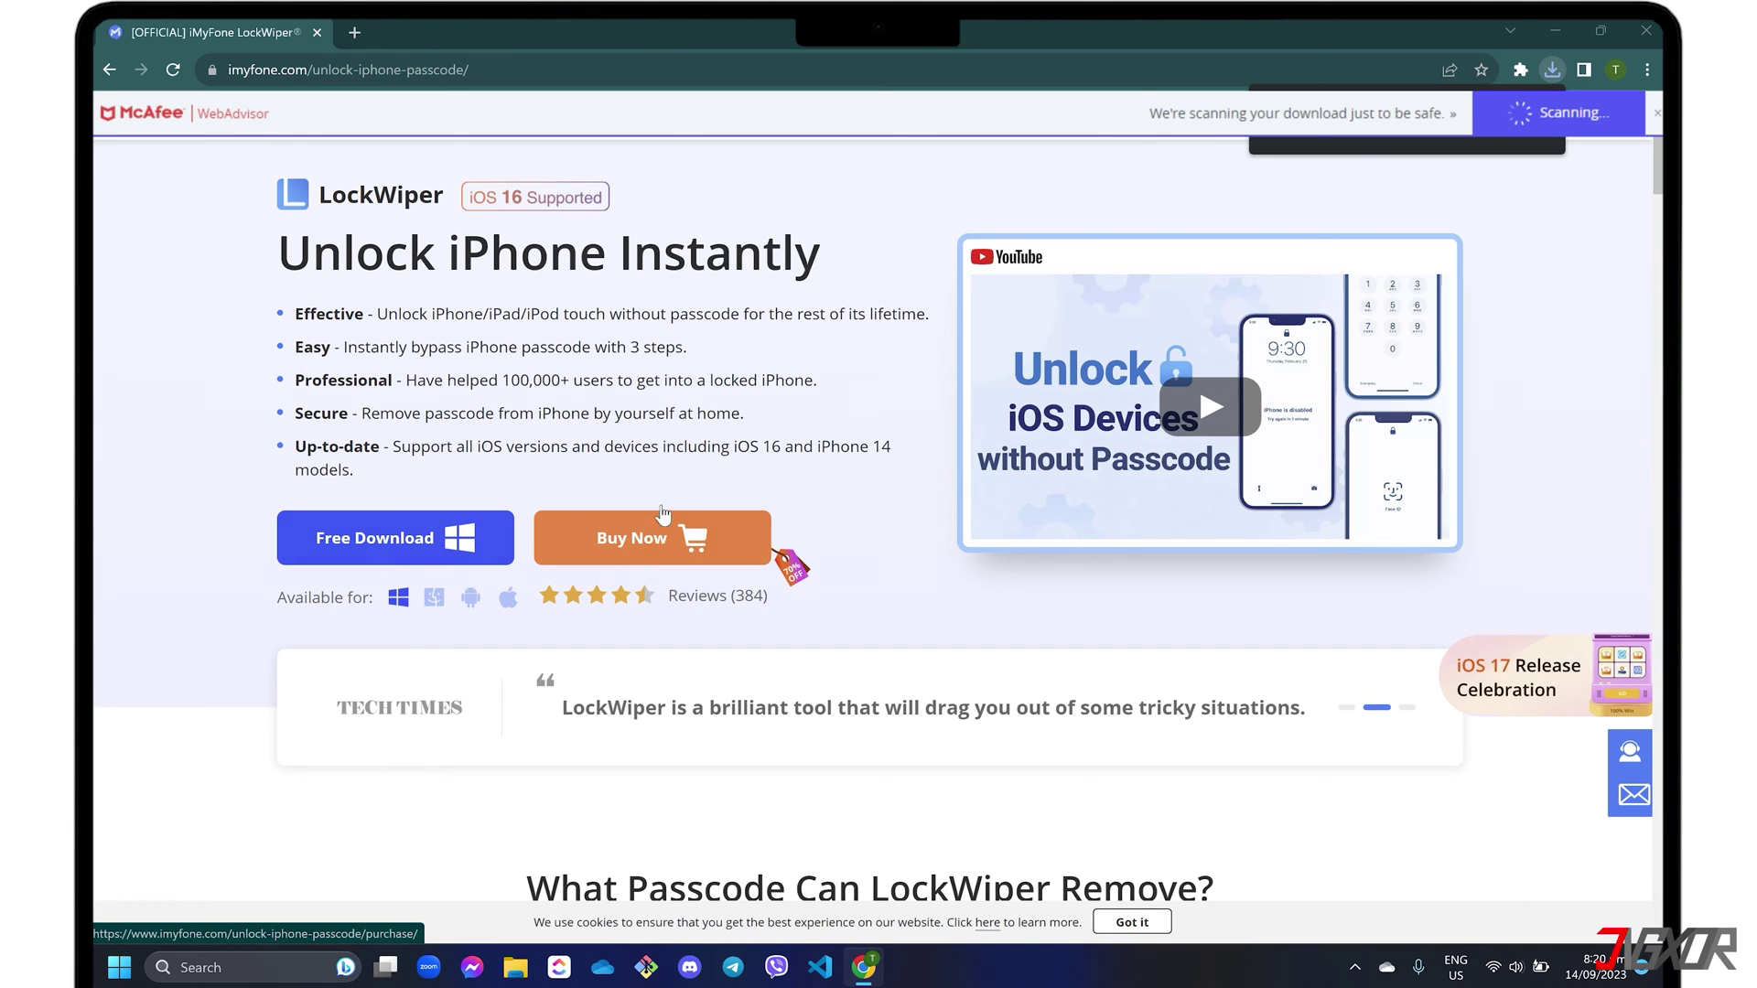
pyautogui.click(1551, 70)
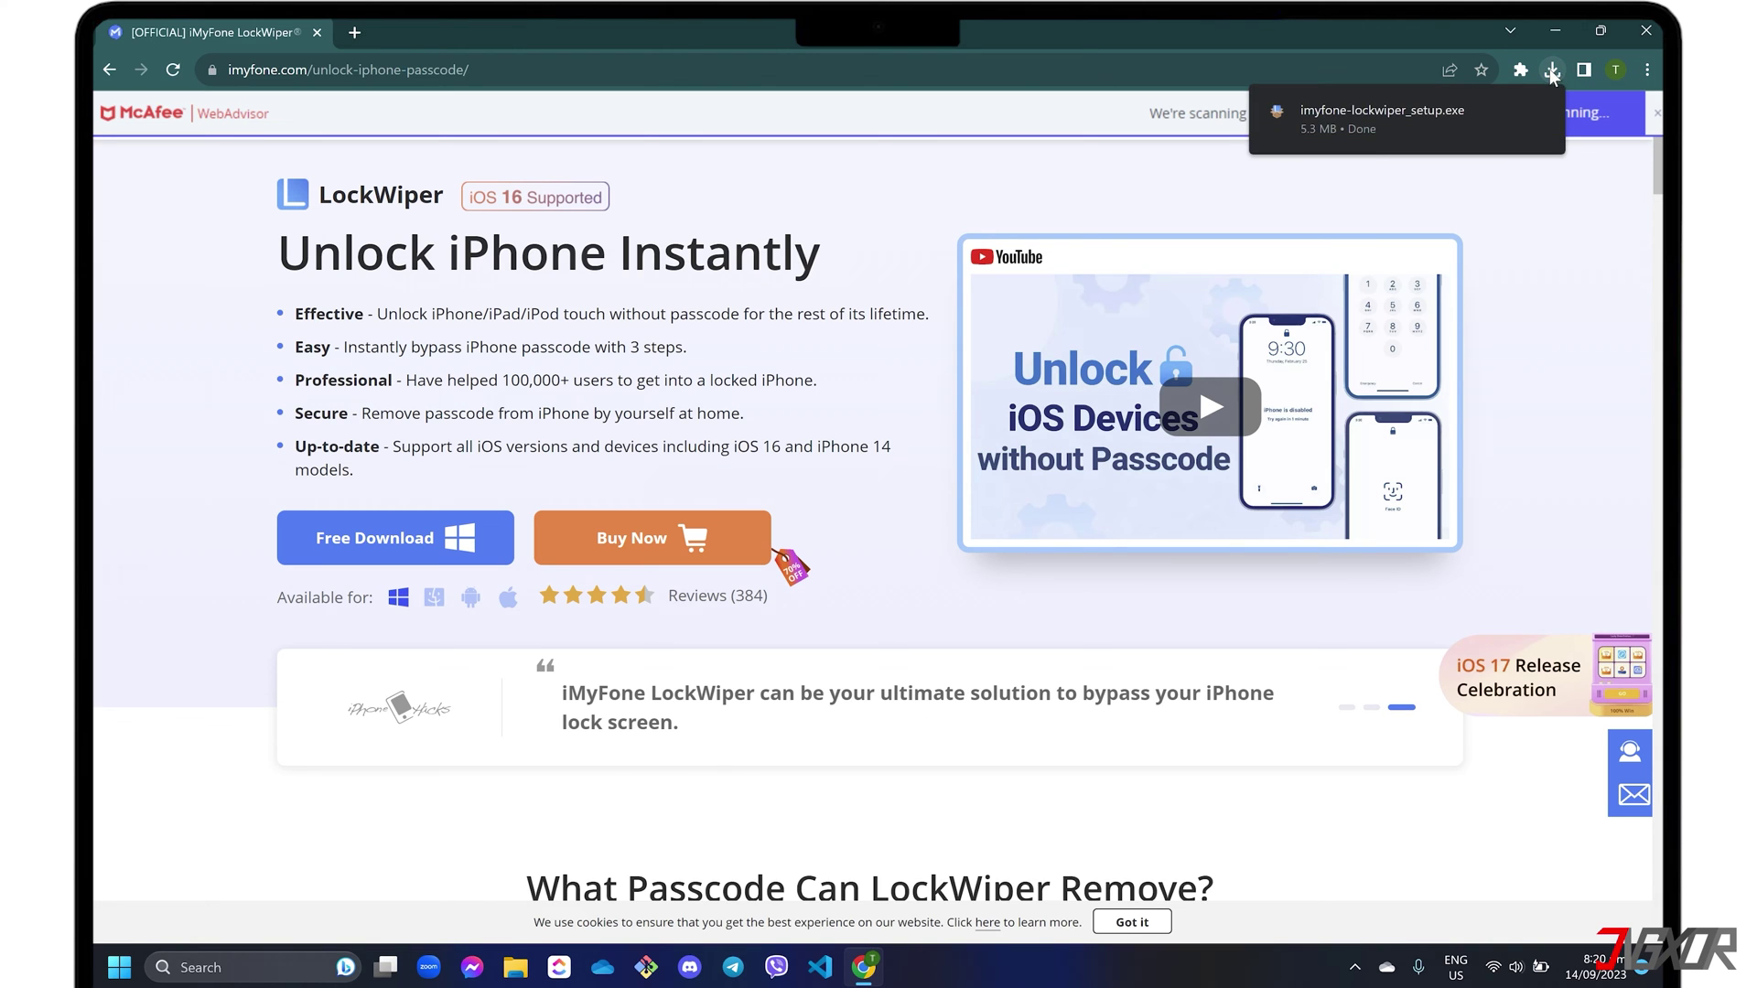
pyautogui.click(1435, 130)
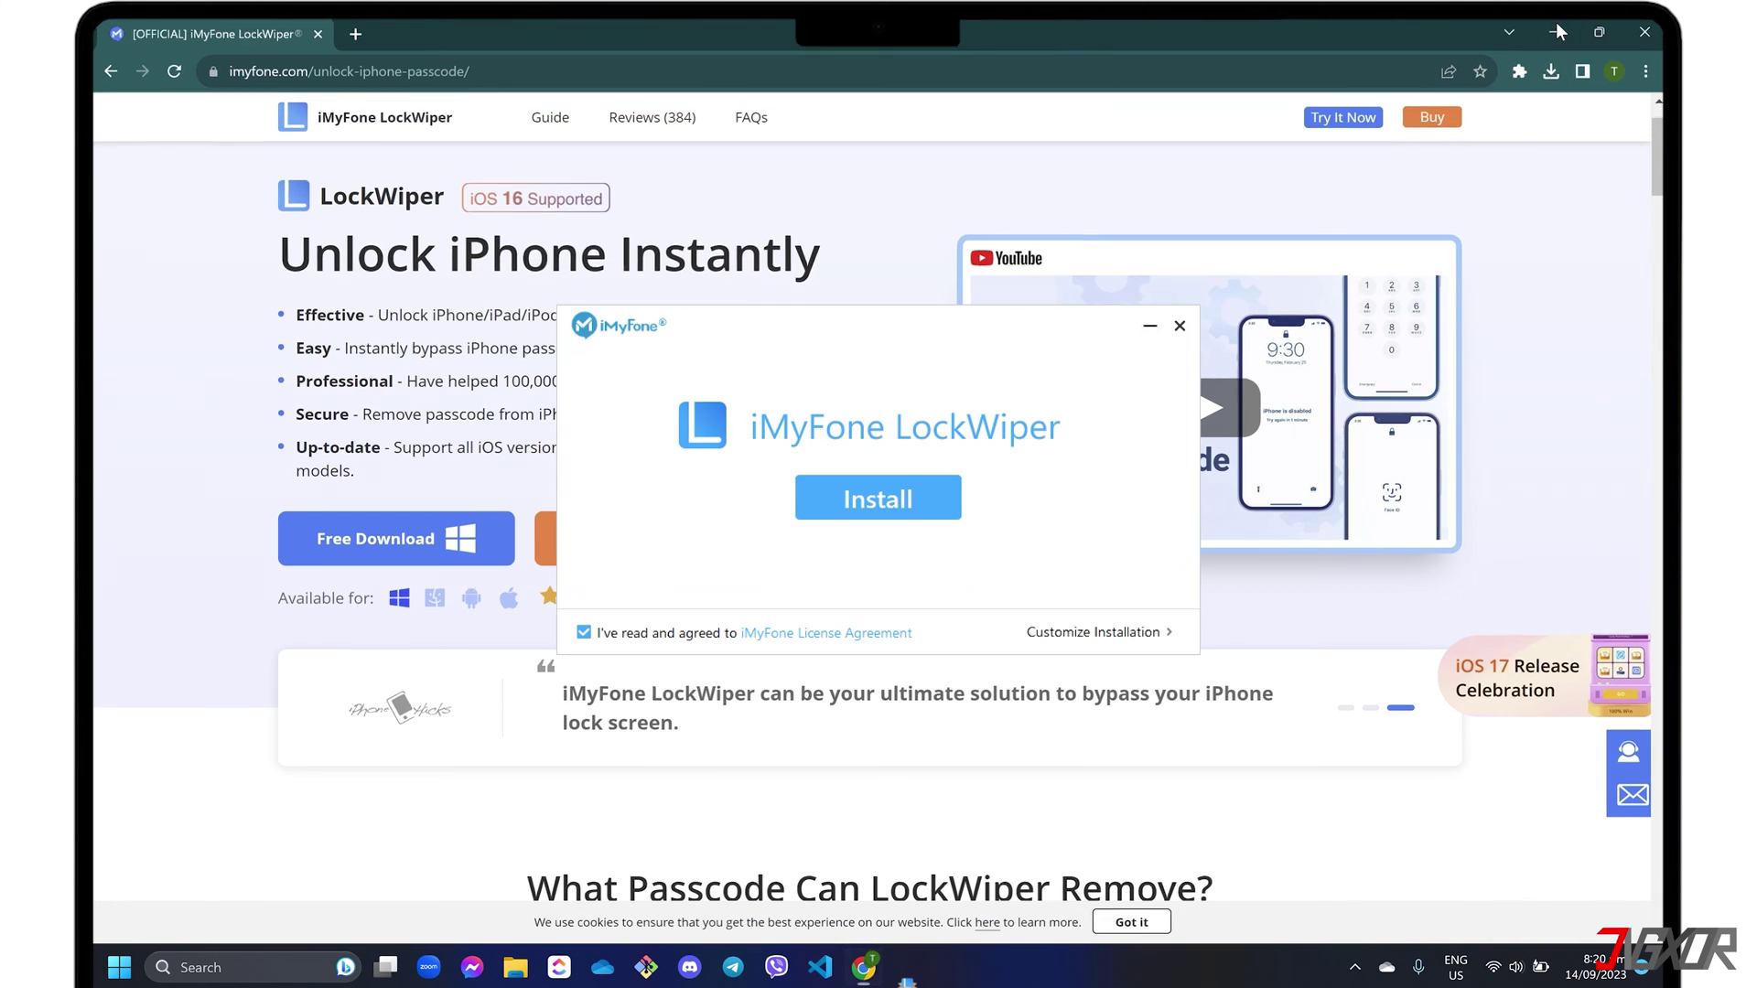
# Install iMyFone LockWiper and launch it
pyautogui.click(1567, 32)
pyautogui.click(881, 510)
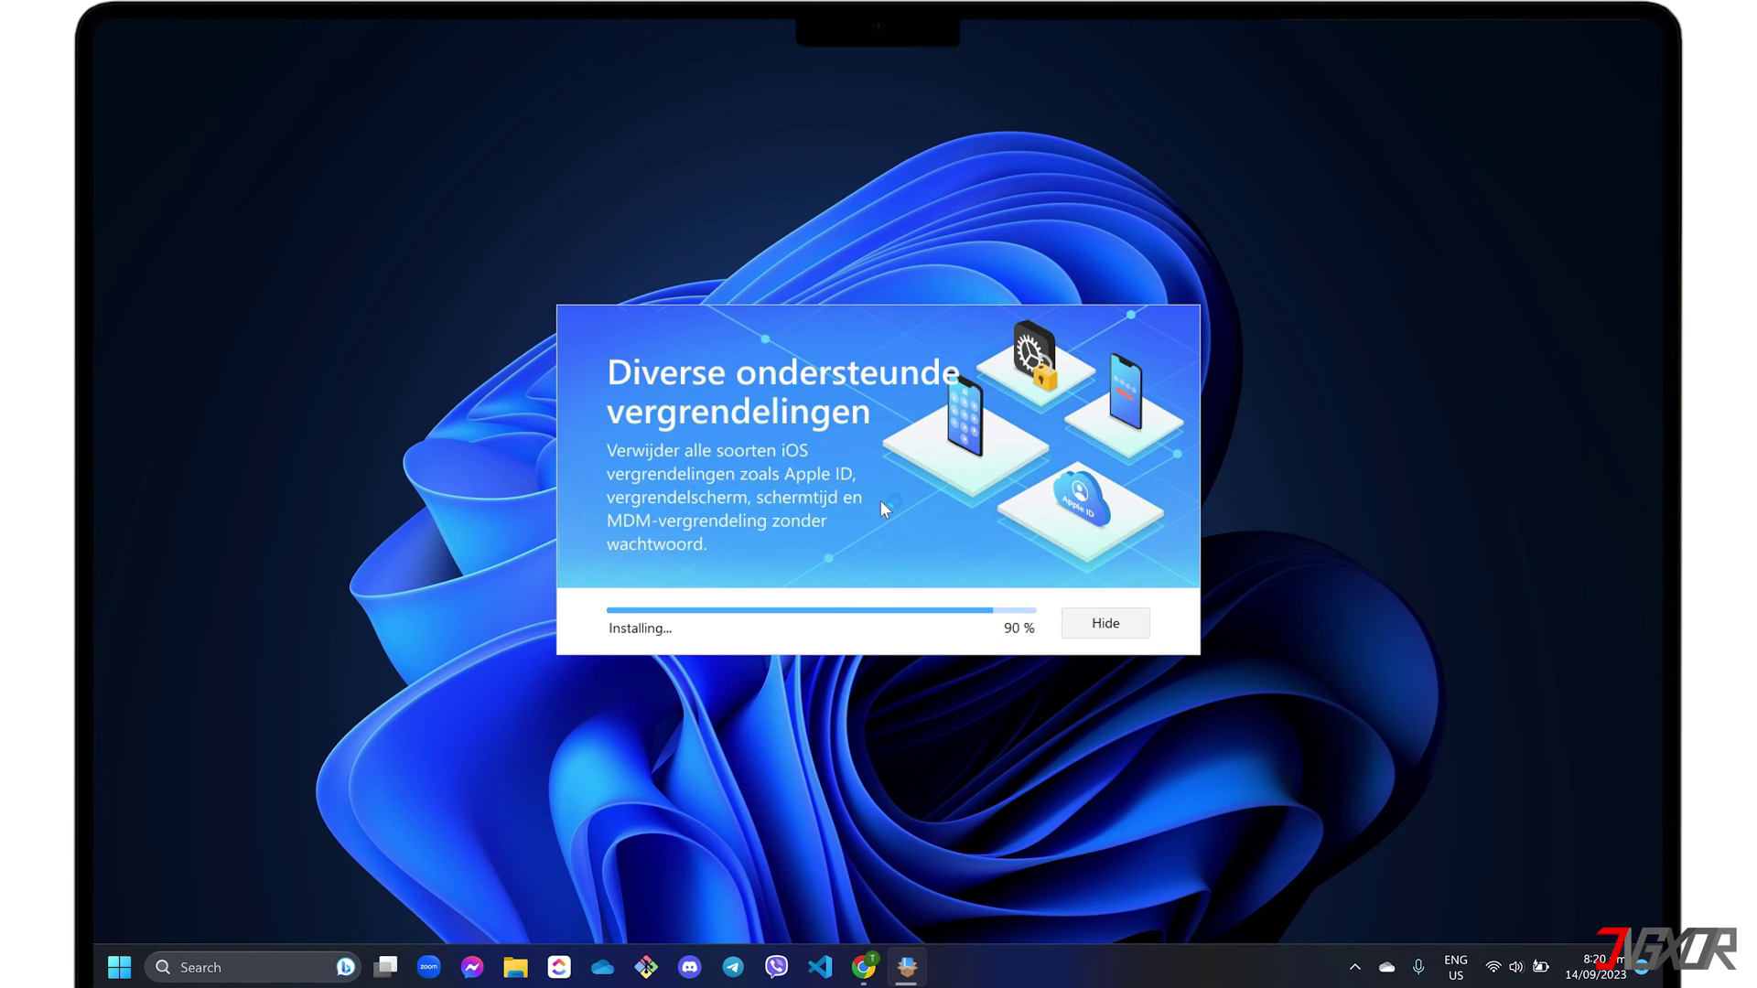
pyautogui.click(860, 501)
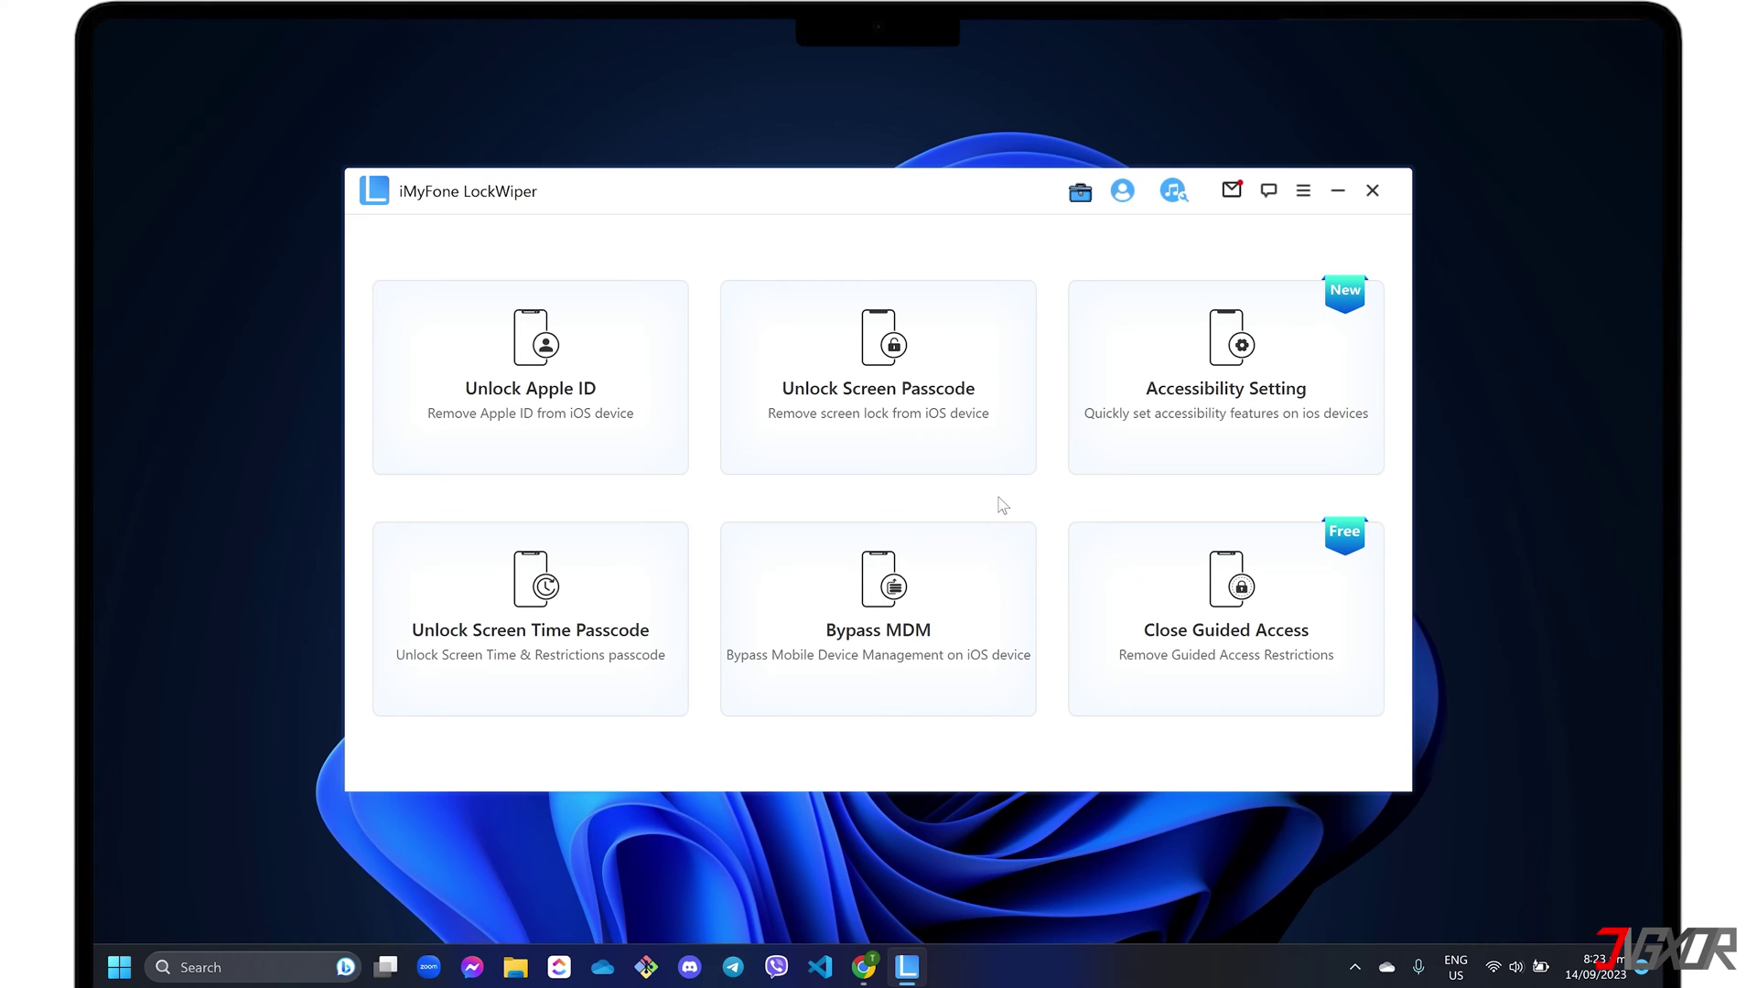
# Repair the unofficial iTunes via Unlock Screen Passcode, then relaunch LockWiper by searching 'lock'
pyautogui.click(893, 380)
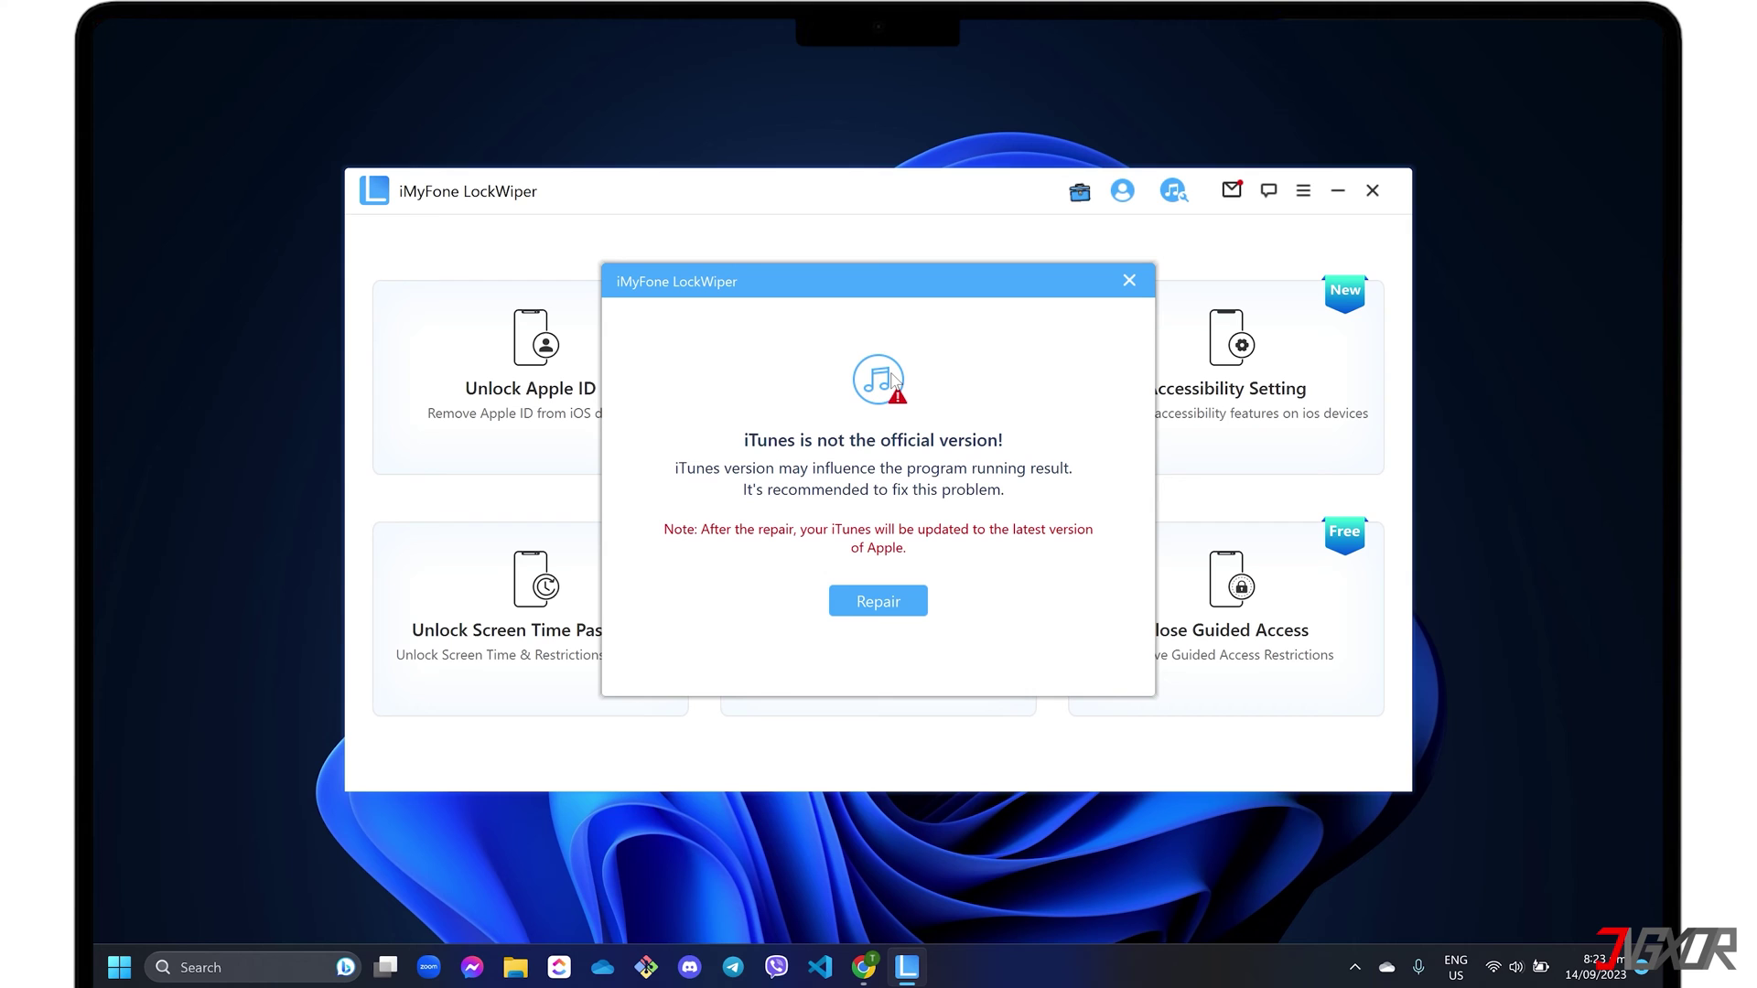
pyautogui.click(874, 601)
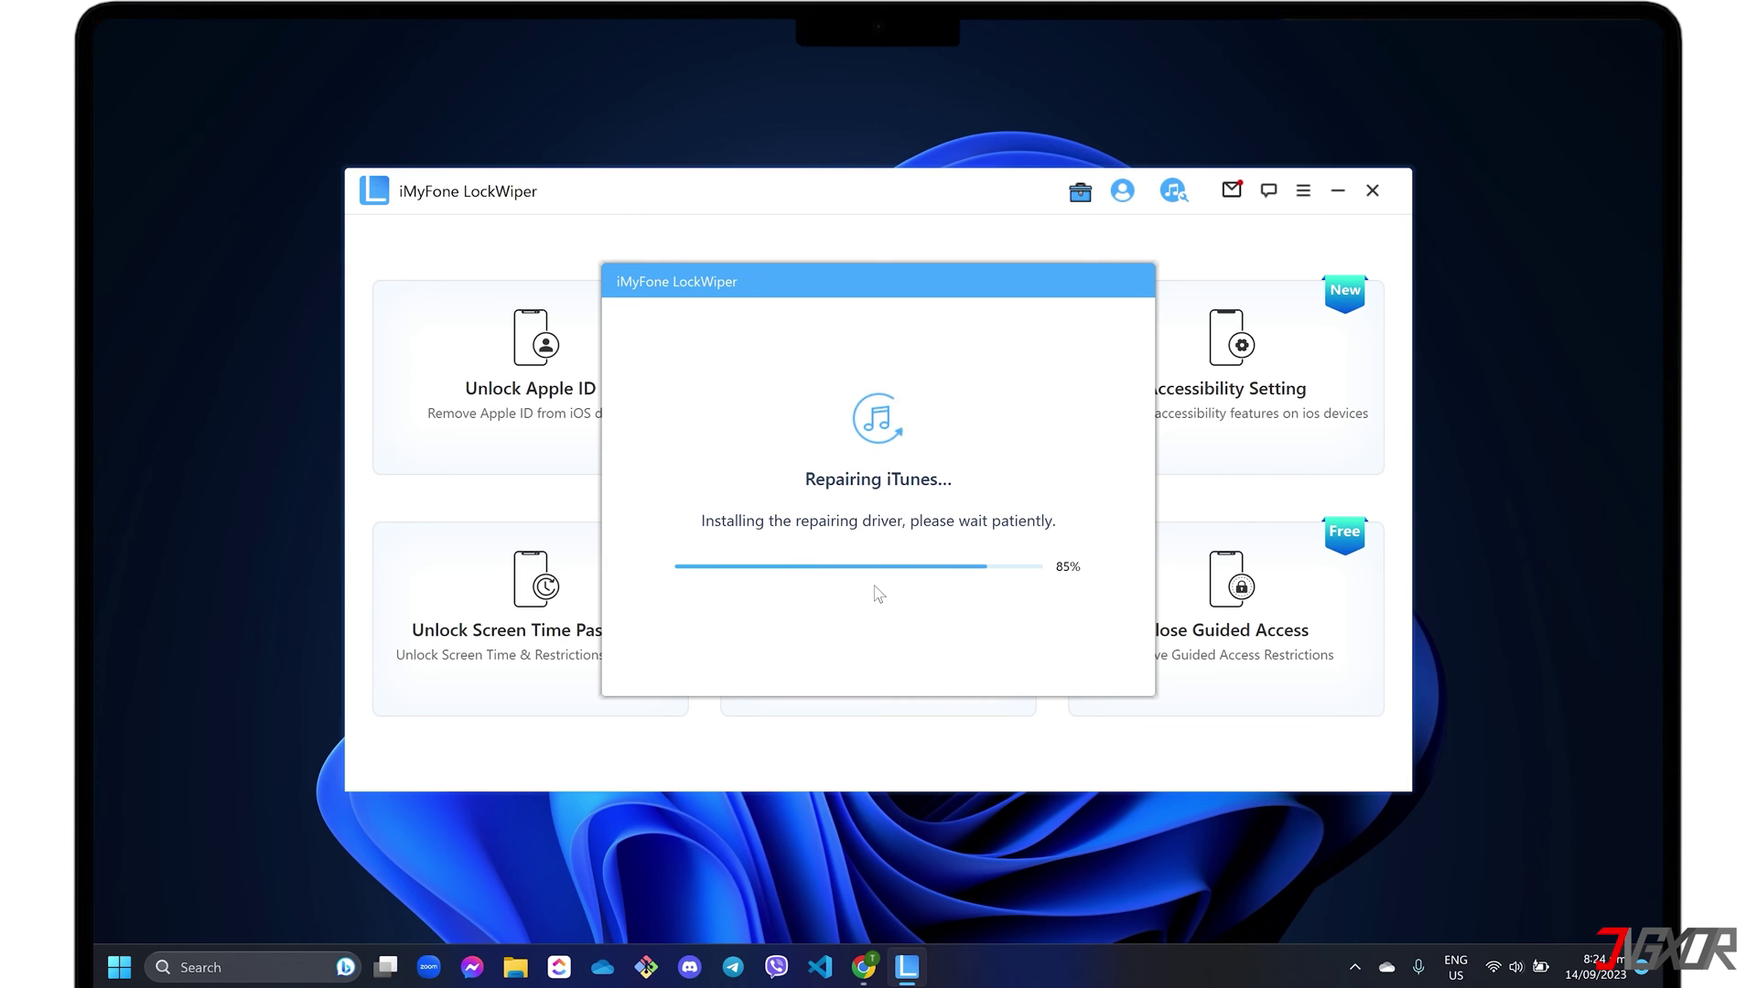
pyautogui.click(876, 586)
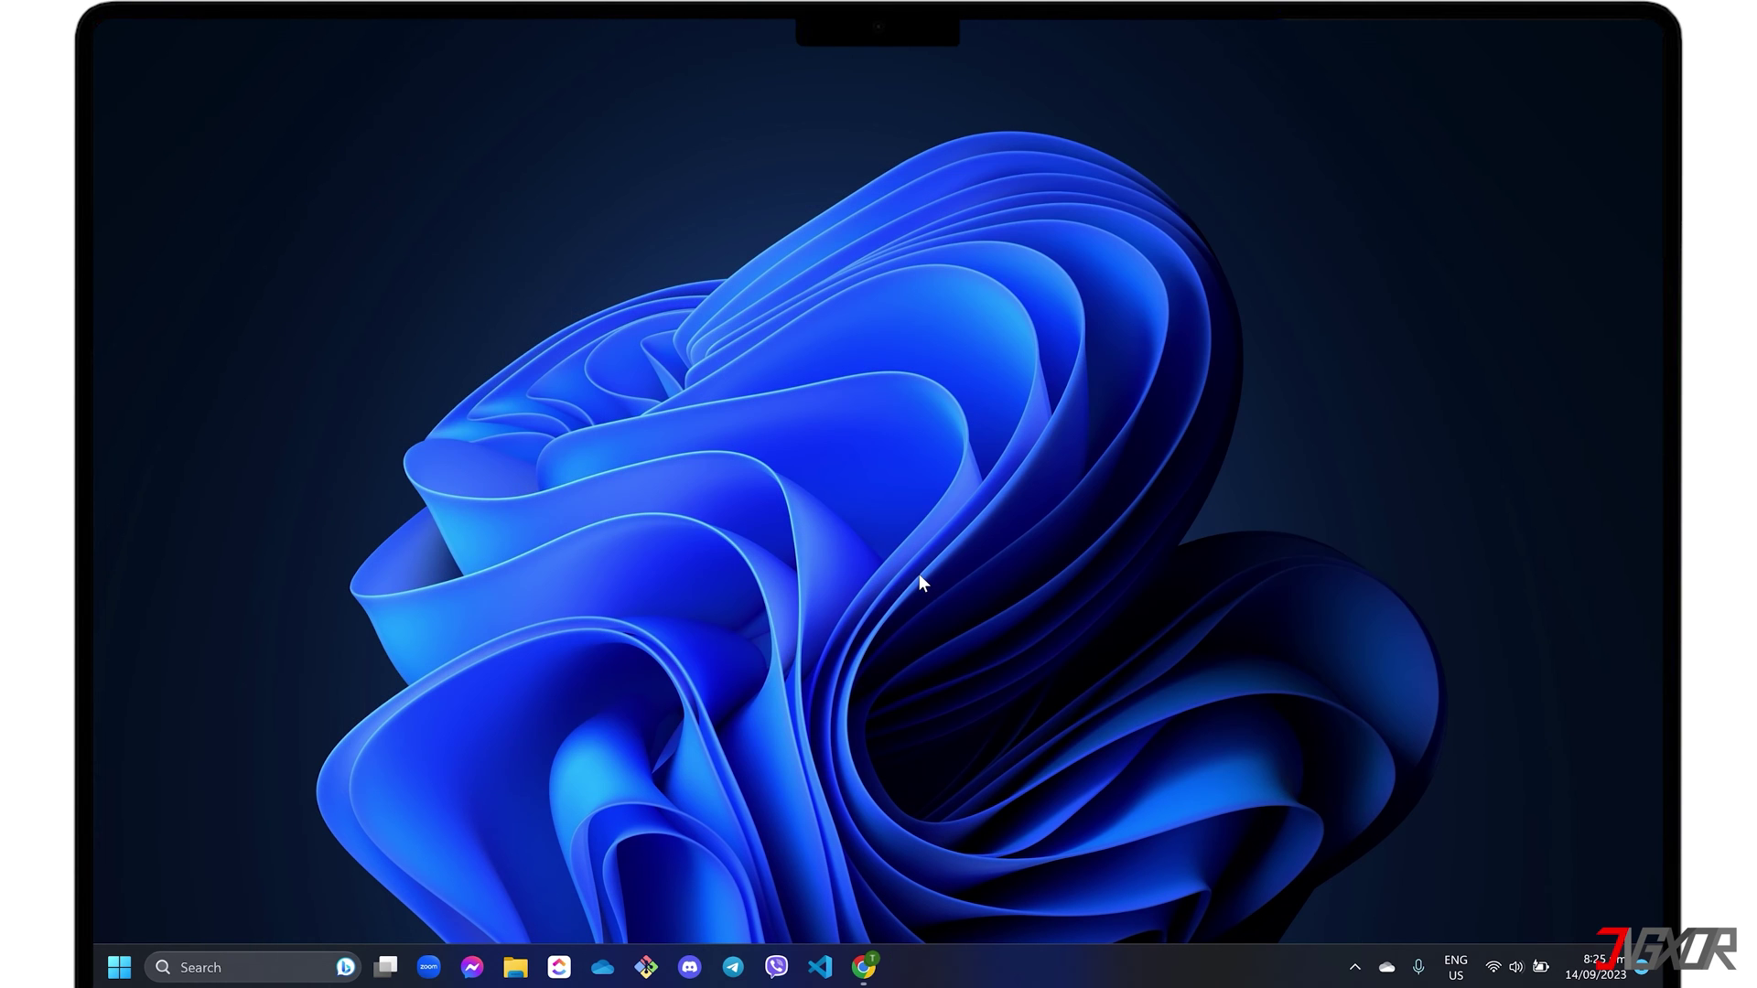
pyautogui.press('super')
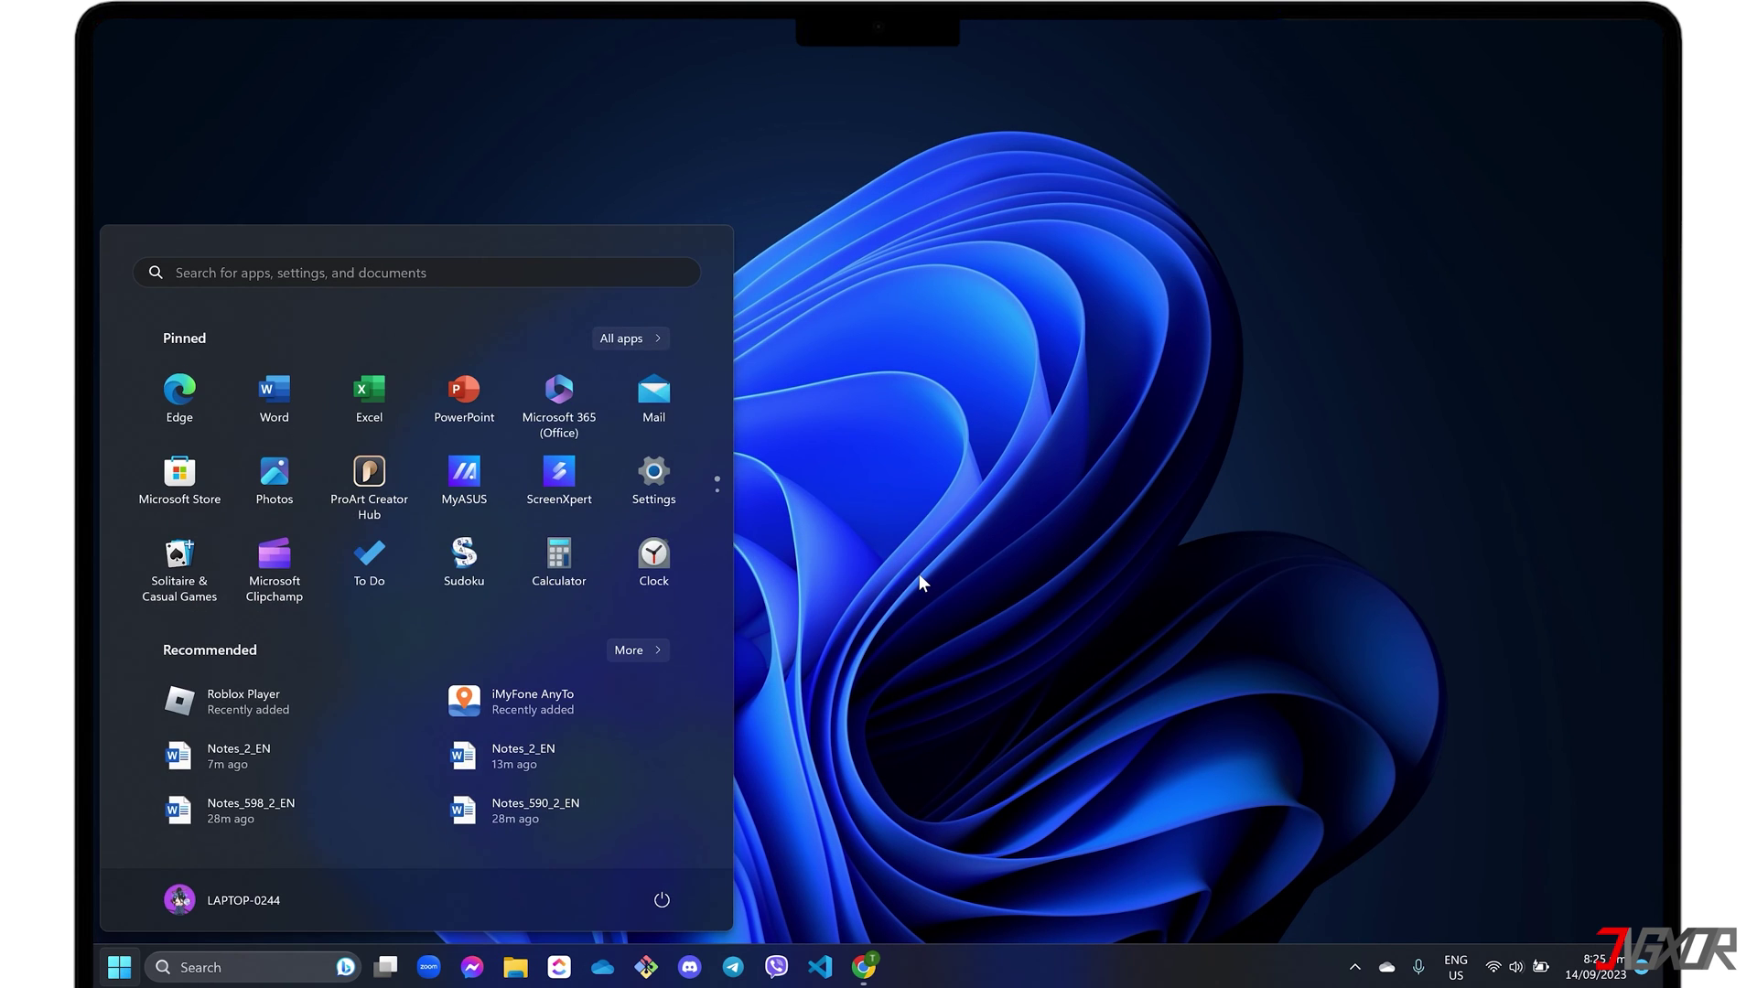
pyautogui.write('lock')
pyautogui.press('Return')
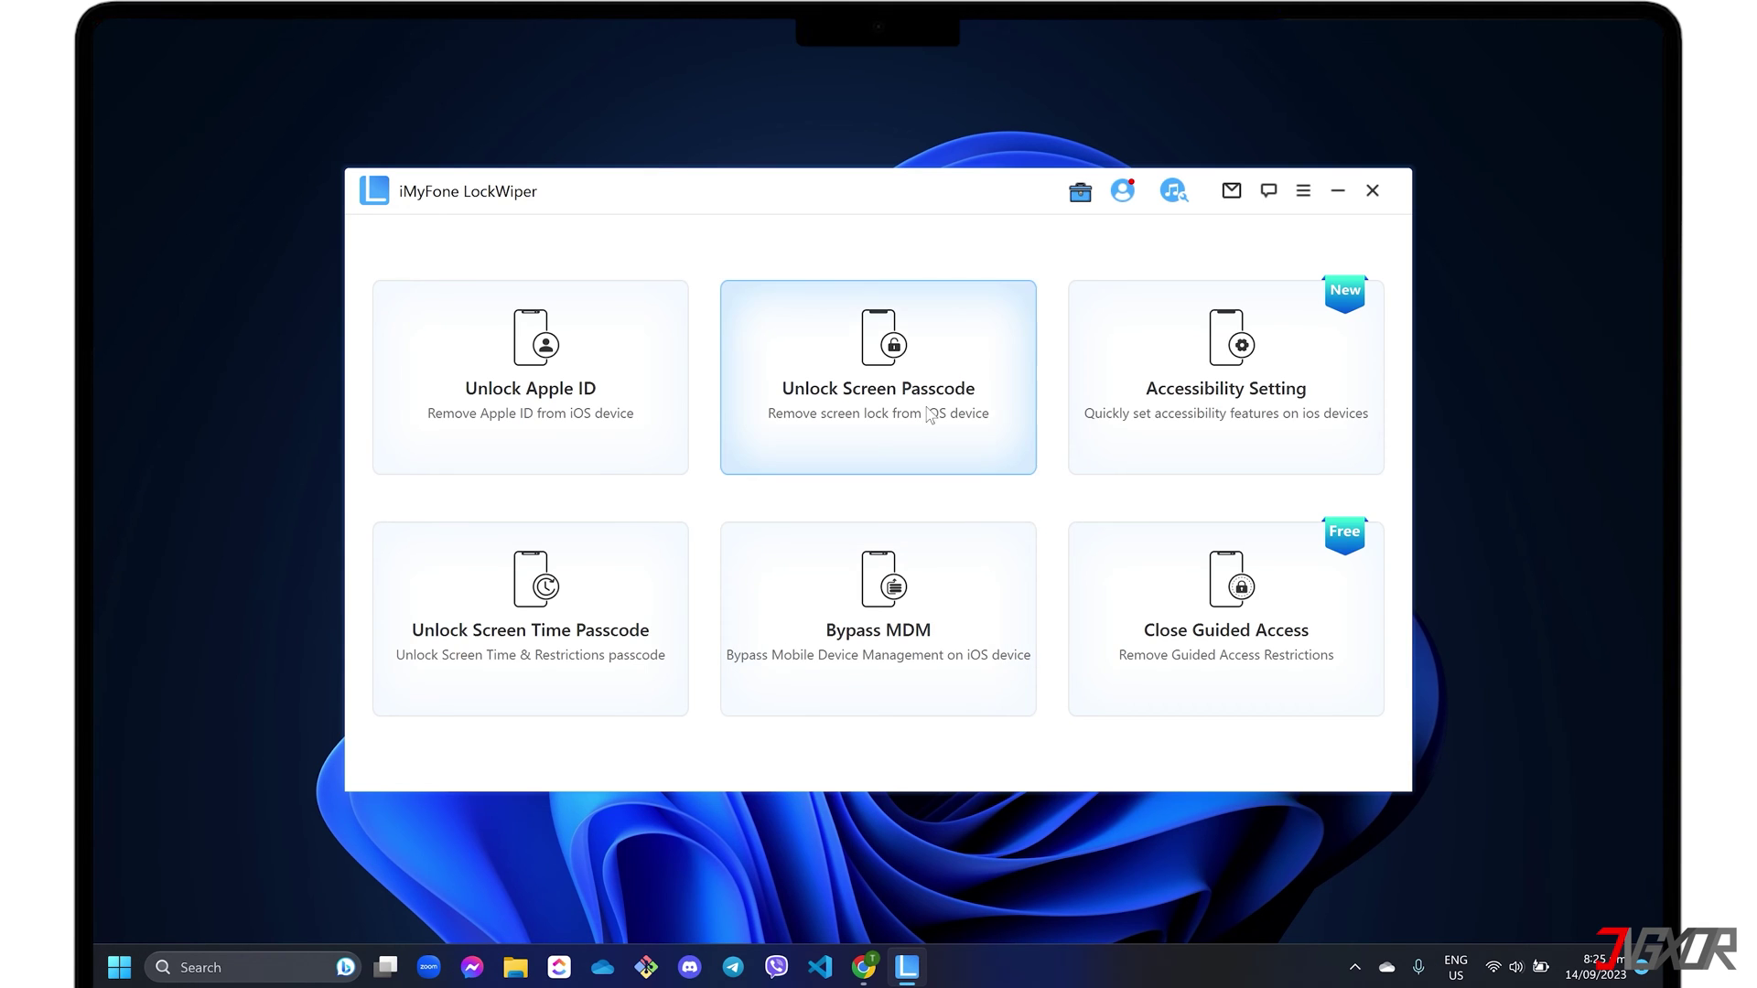
# Start Unlock Screen Passcode and download the iOS 16.6.1 firmware for the iPhone X
pyautogui.click(925, 405)
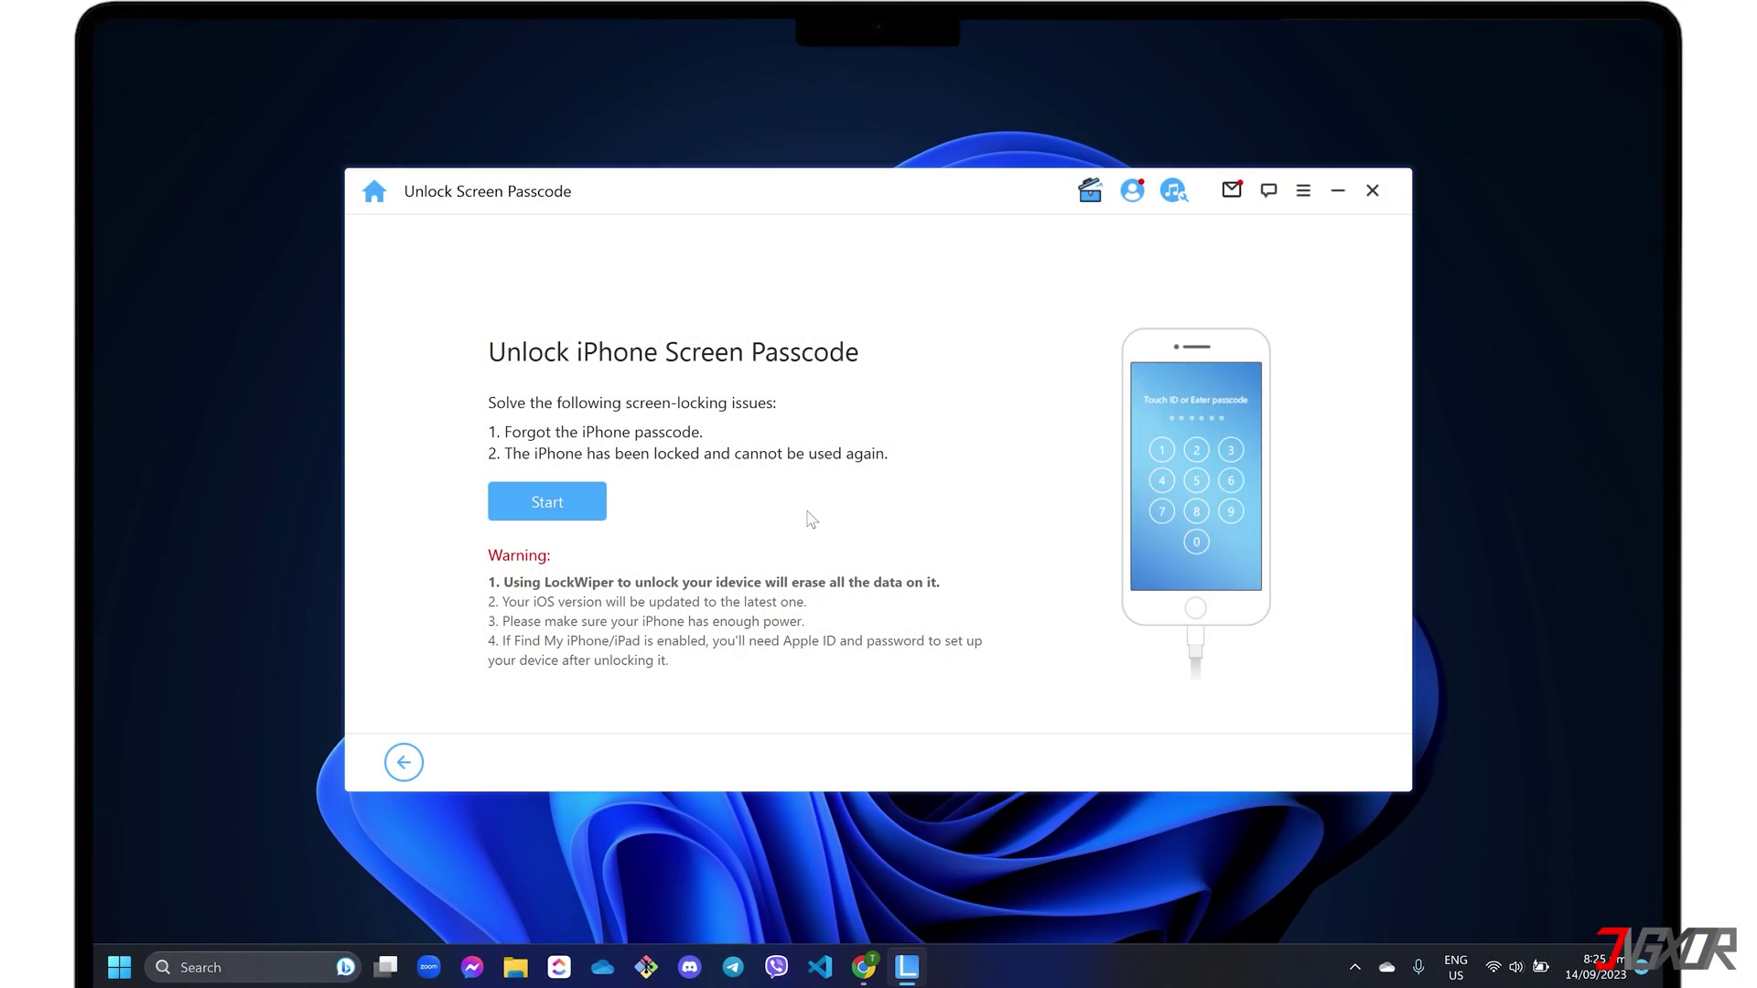
pyautogui.click(565, 513)
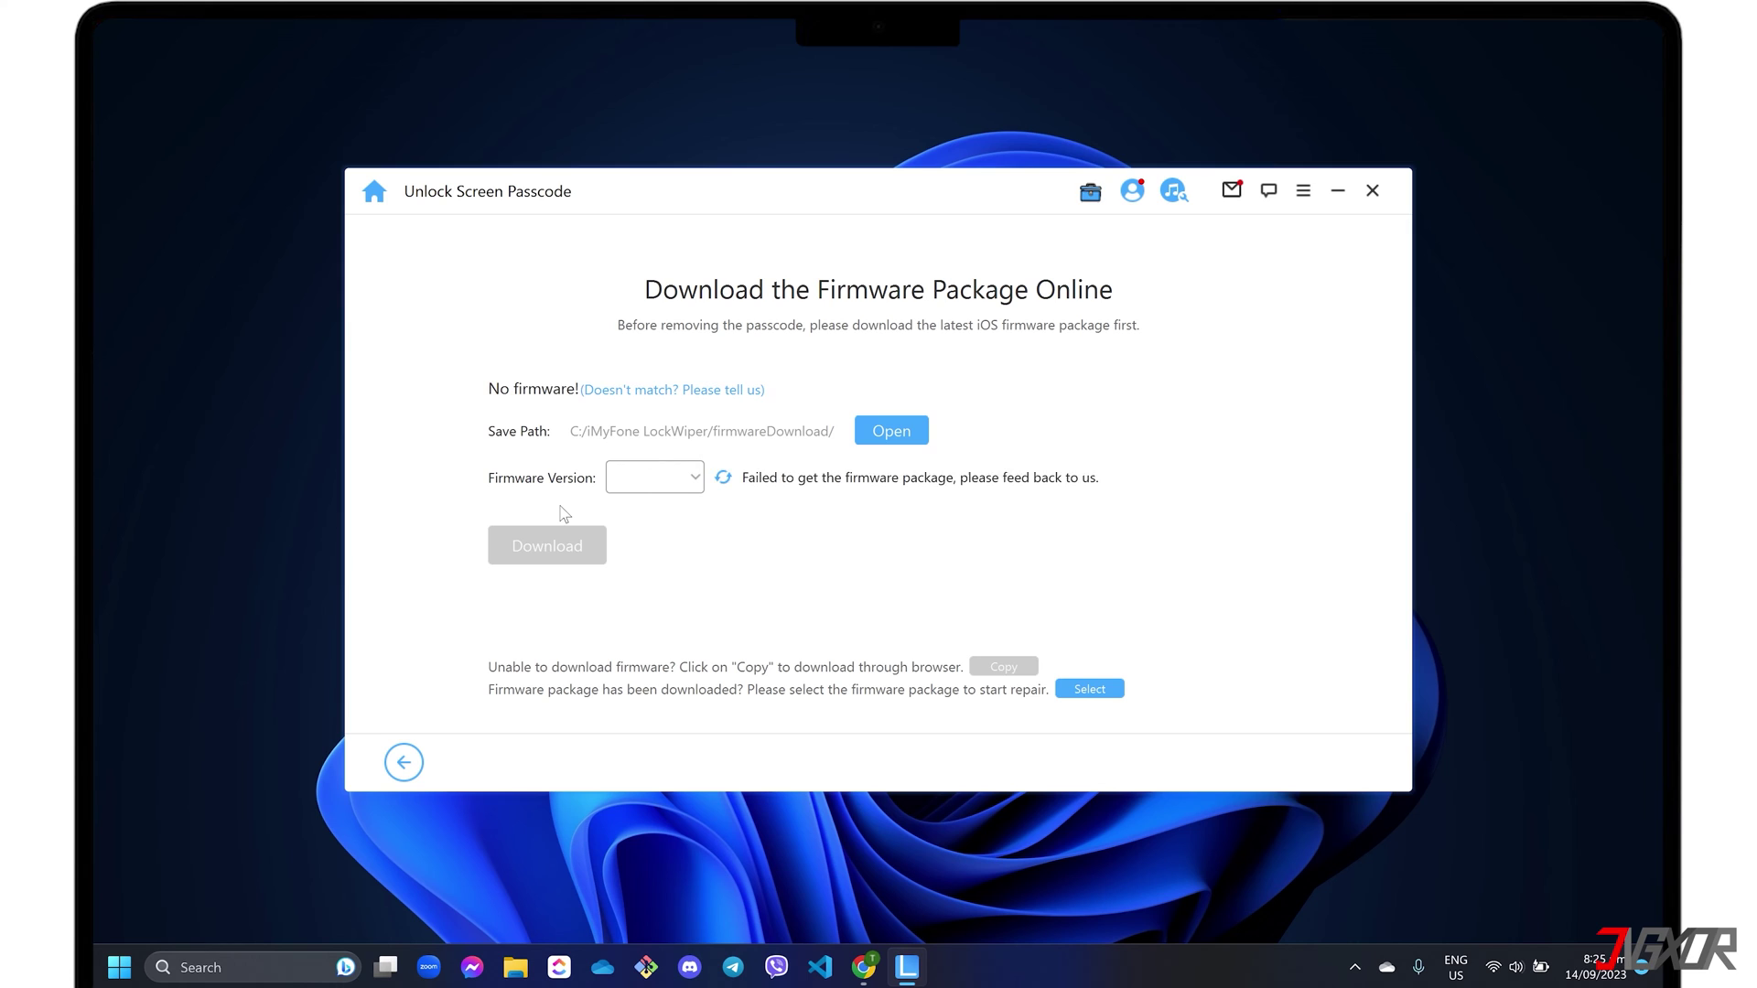
pyautogui.click(698, 482)
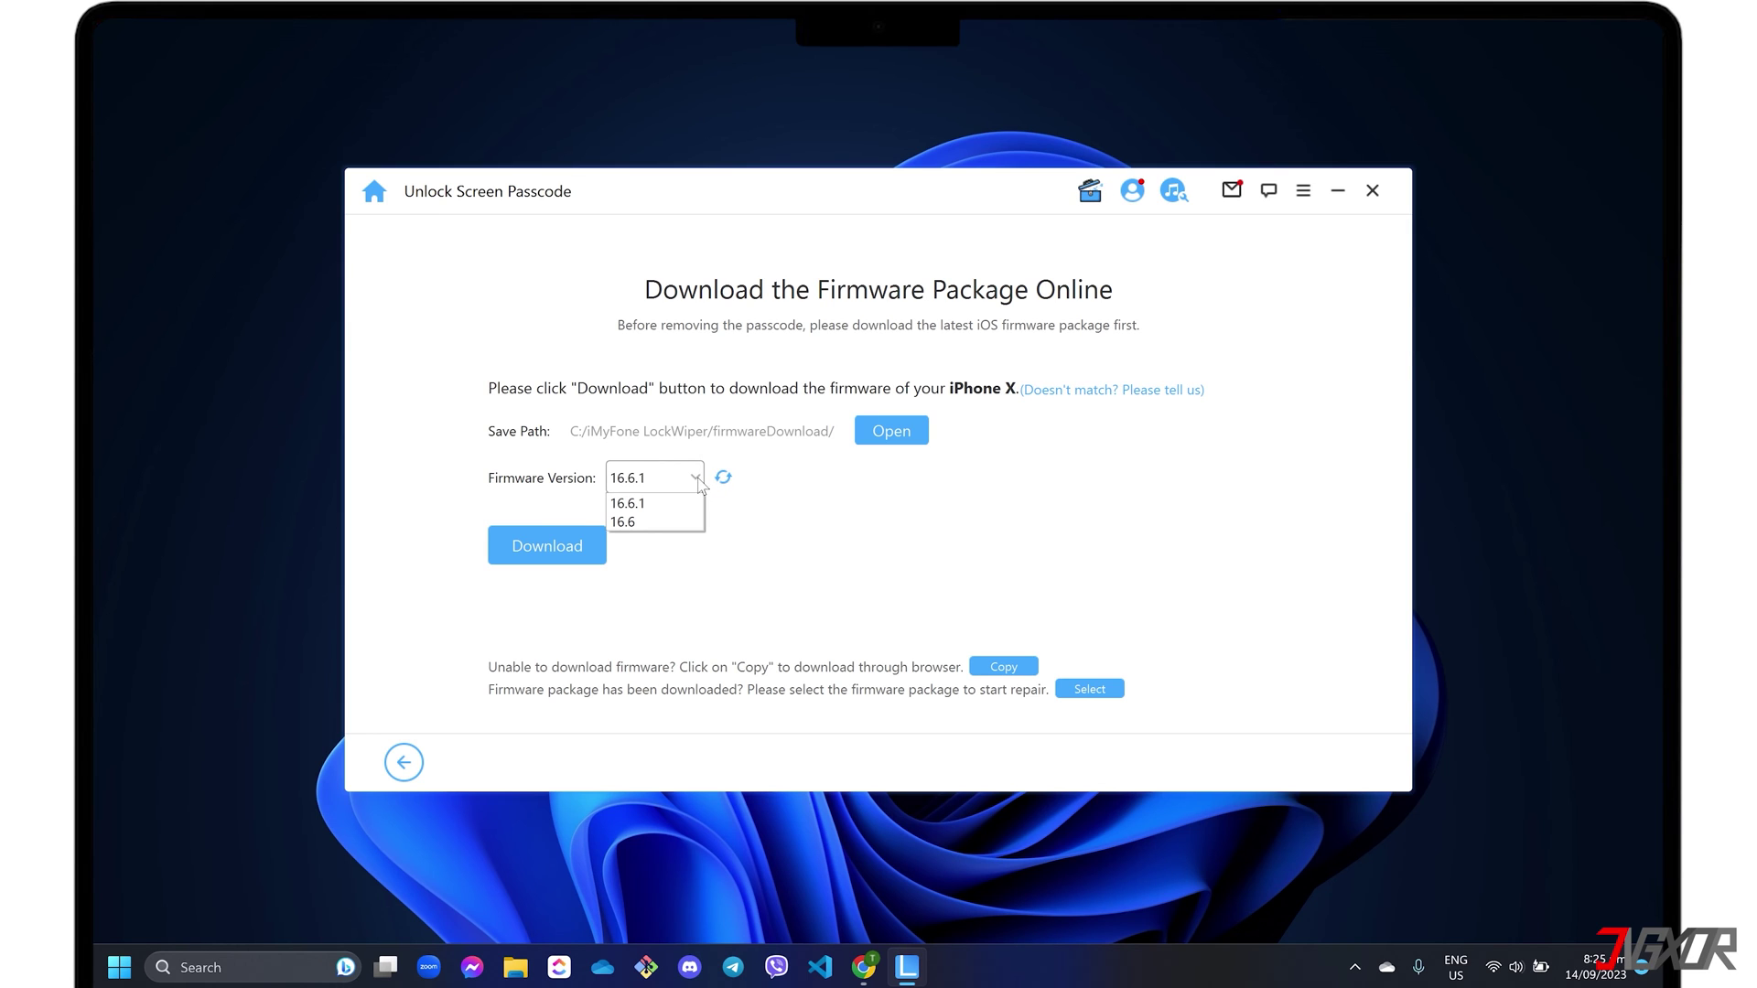
pyautogui.click(677, 503)
pyautogui.click(578, 546)
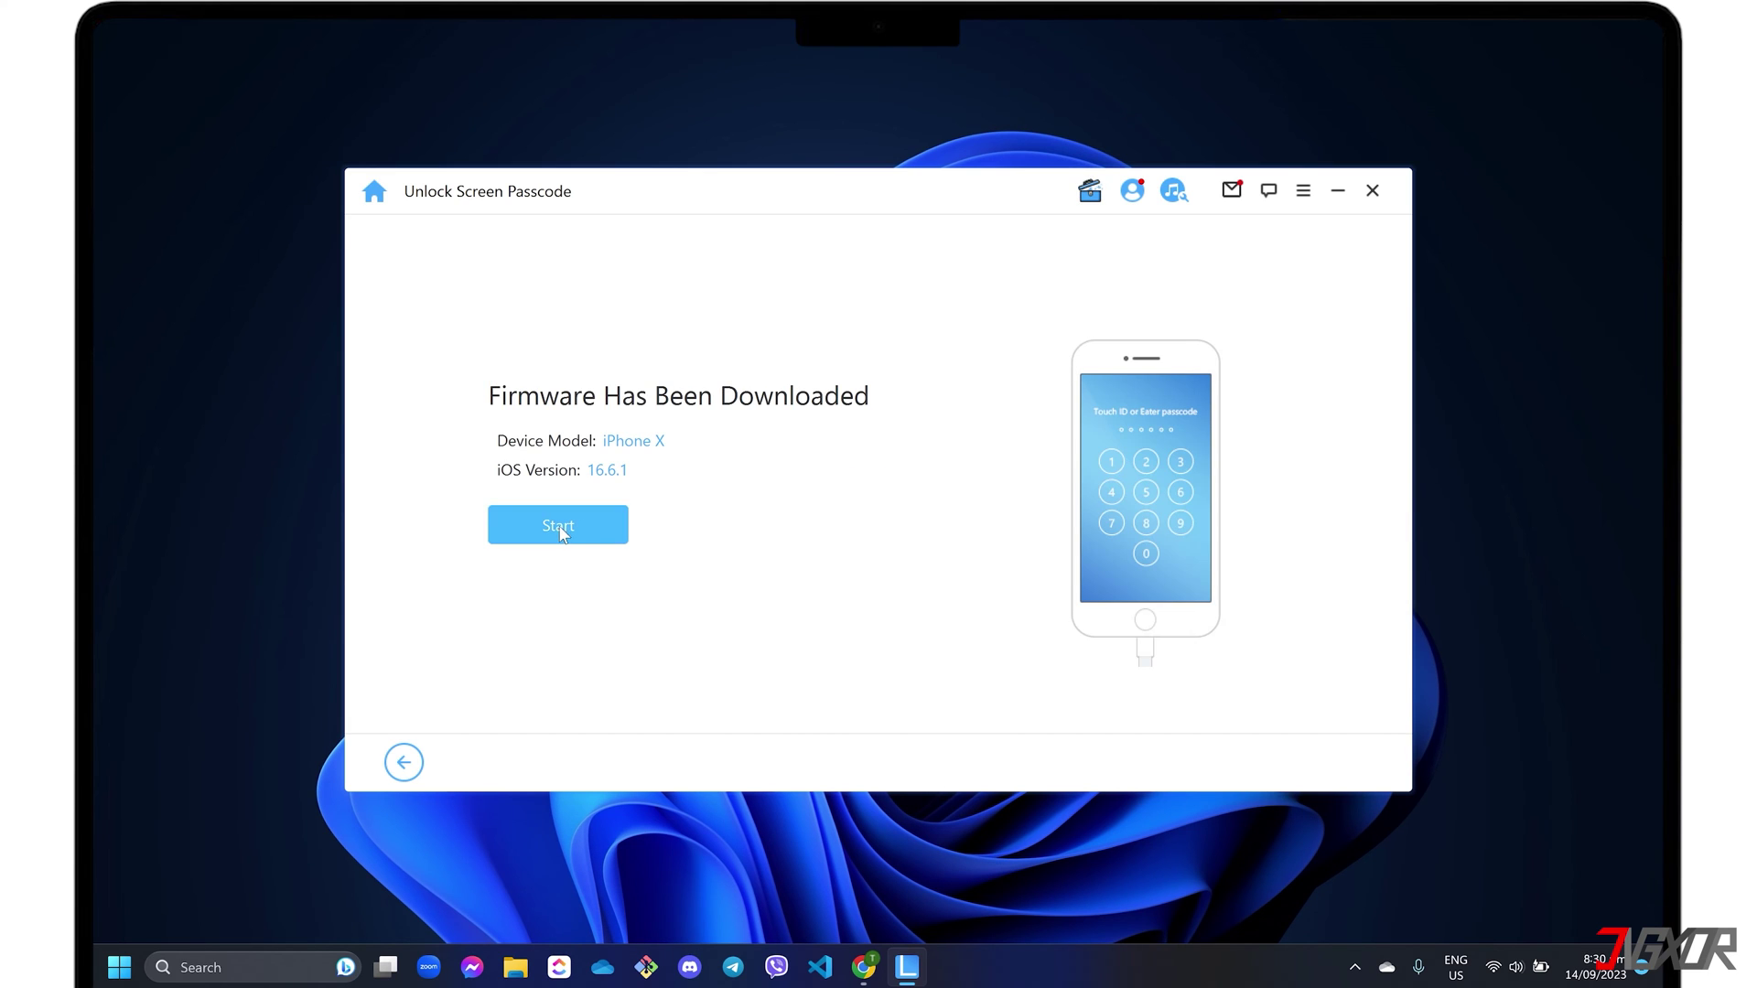
# Start extracting the downloaded iOS 16.6.1 firmware package
pyautogui.click(558, 526)
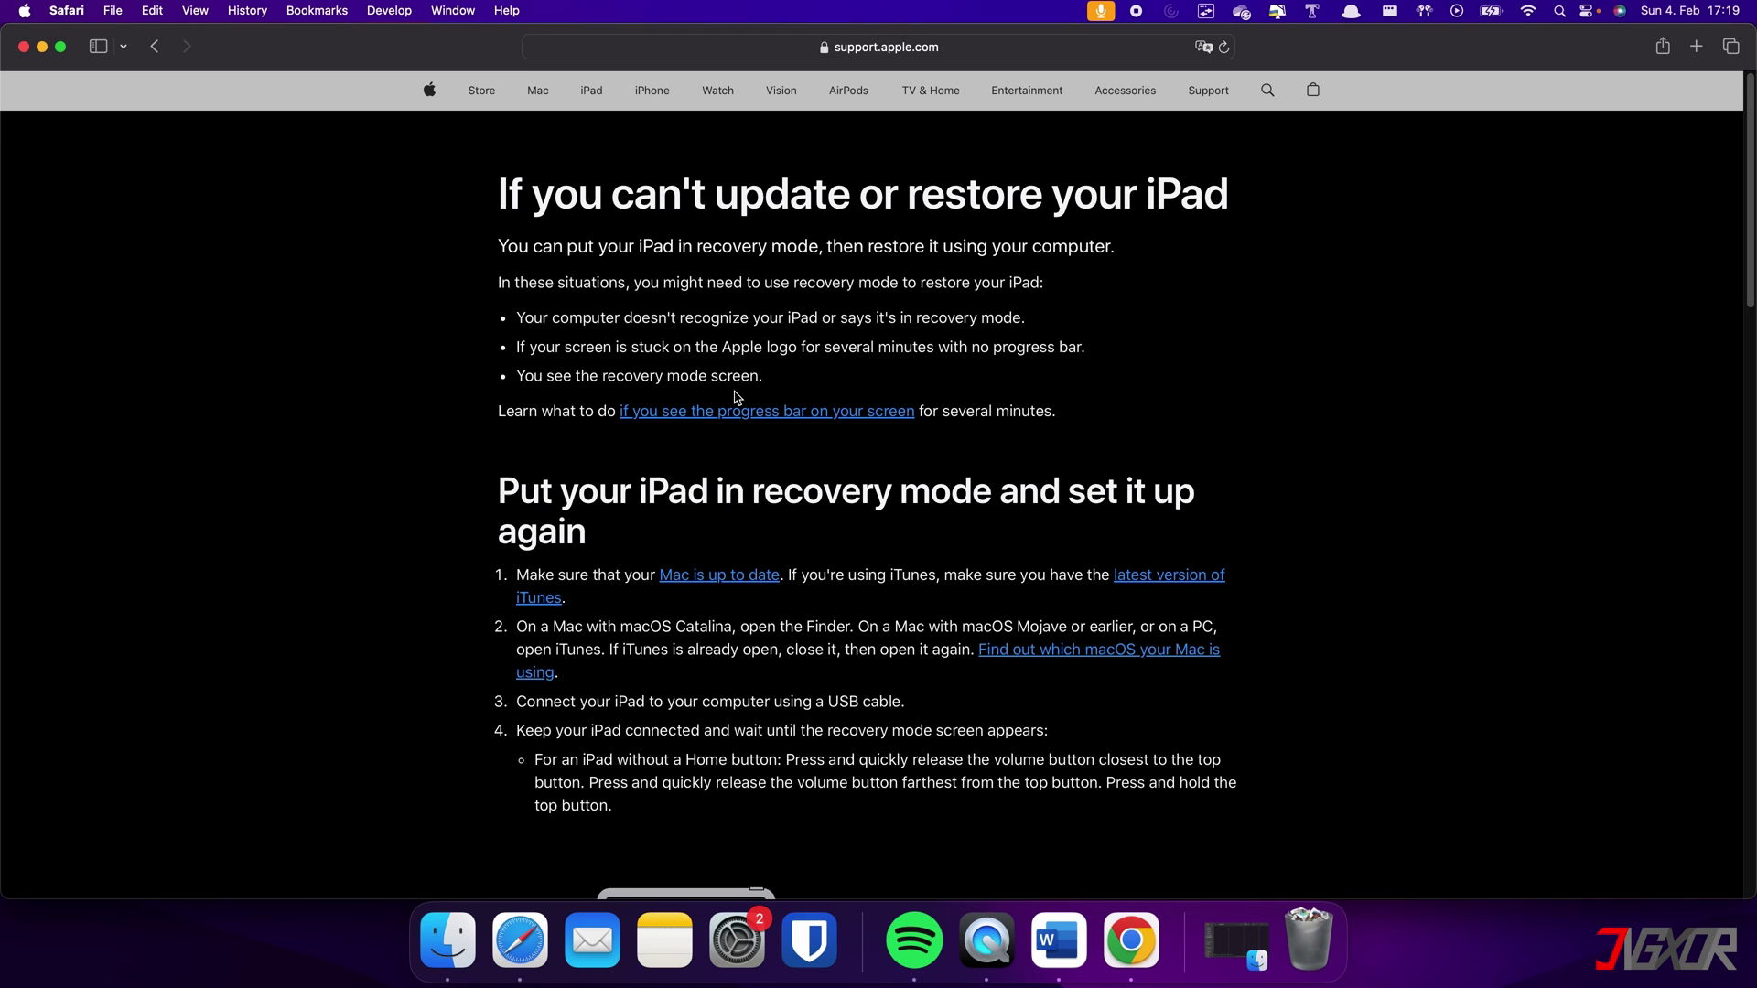
# Scroll Apple's support page down to the iPad recovery-mode button diagrams
pyautogui.scroll(-10, 738, 397)
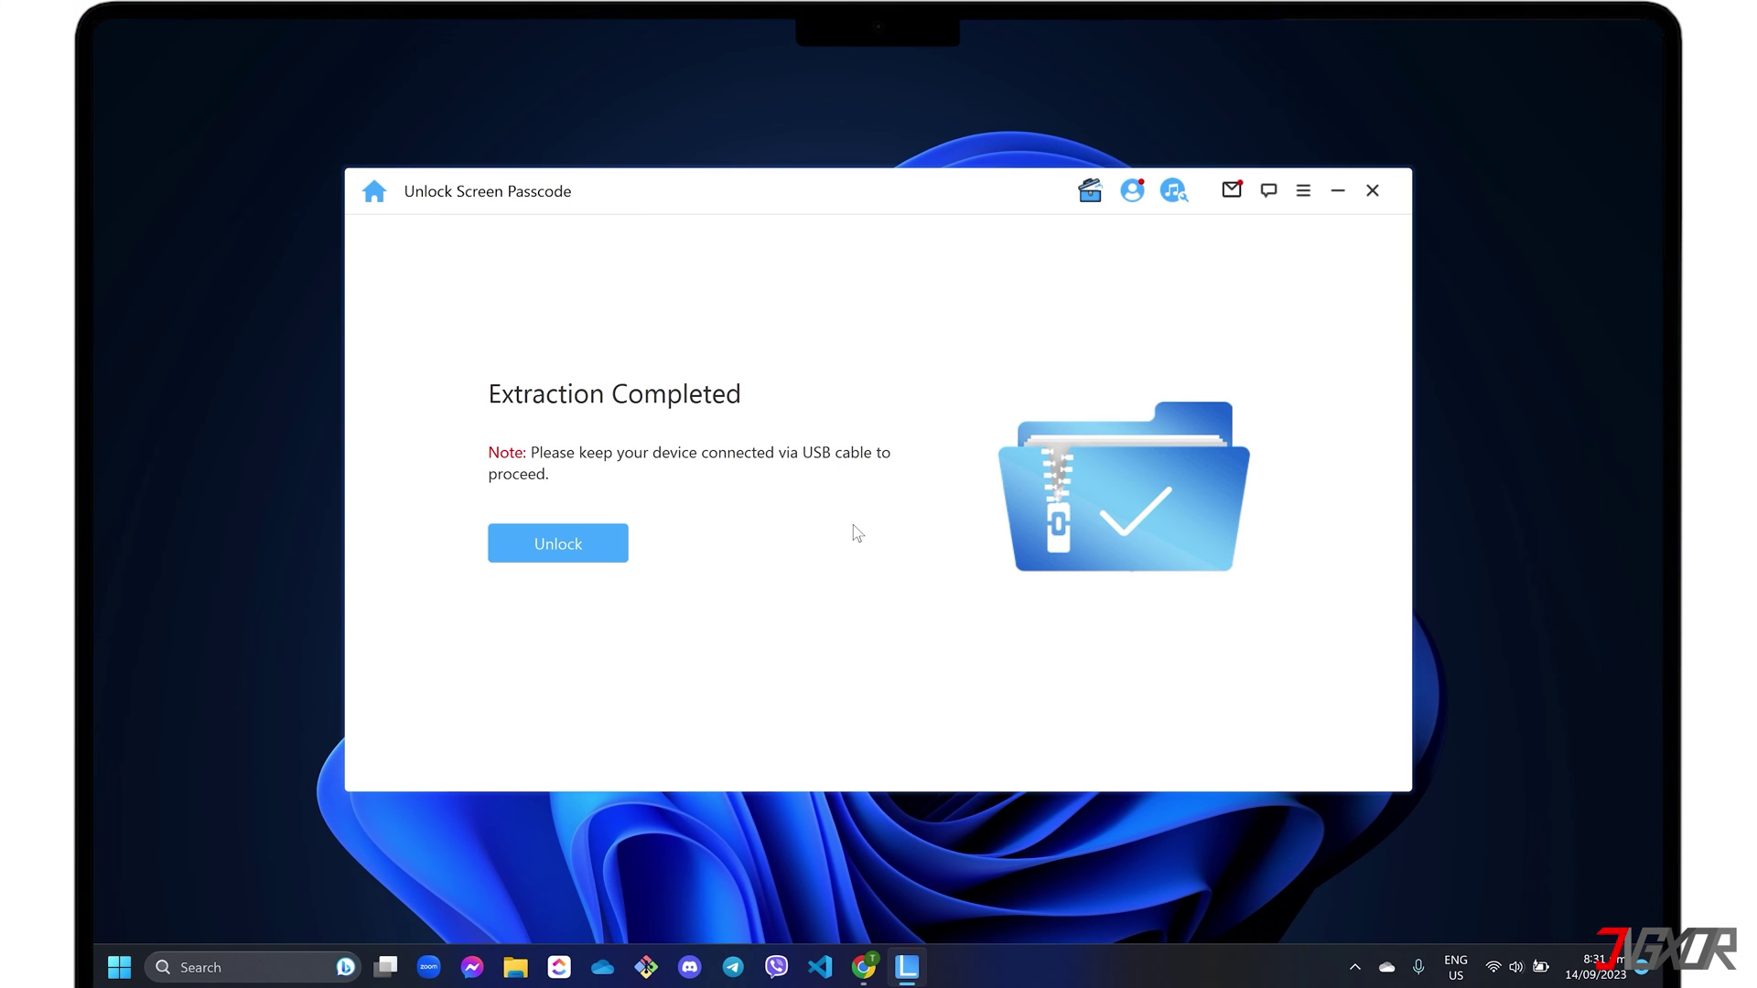
pyautogui.click(572, 555)
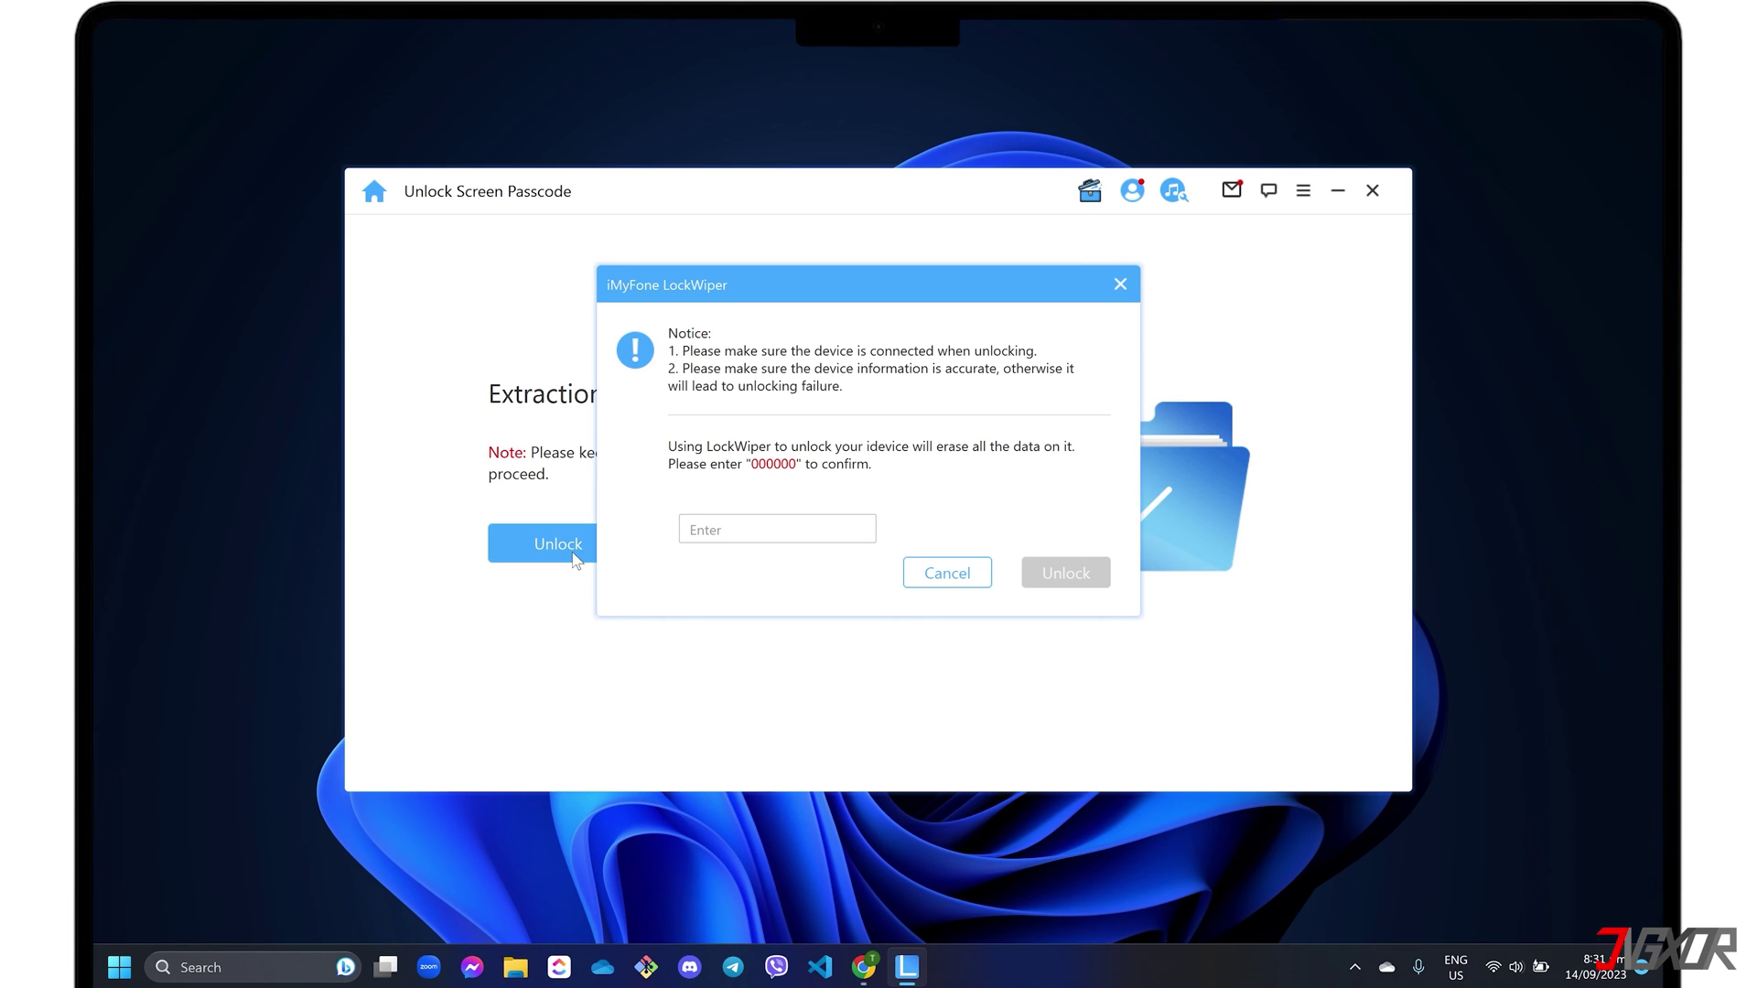
pyautogui.write('0')
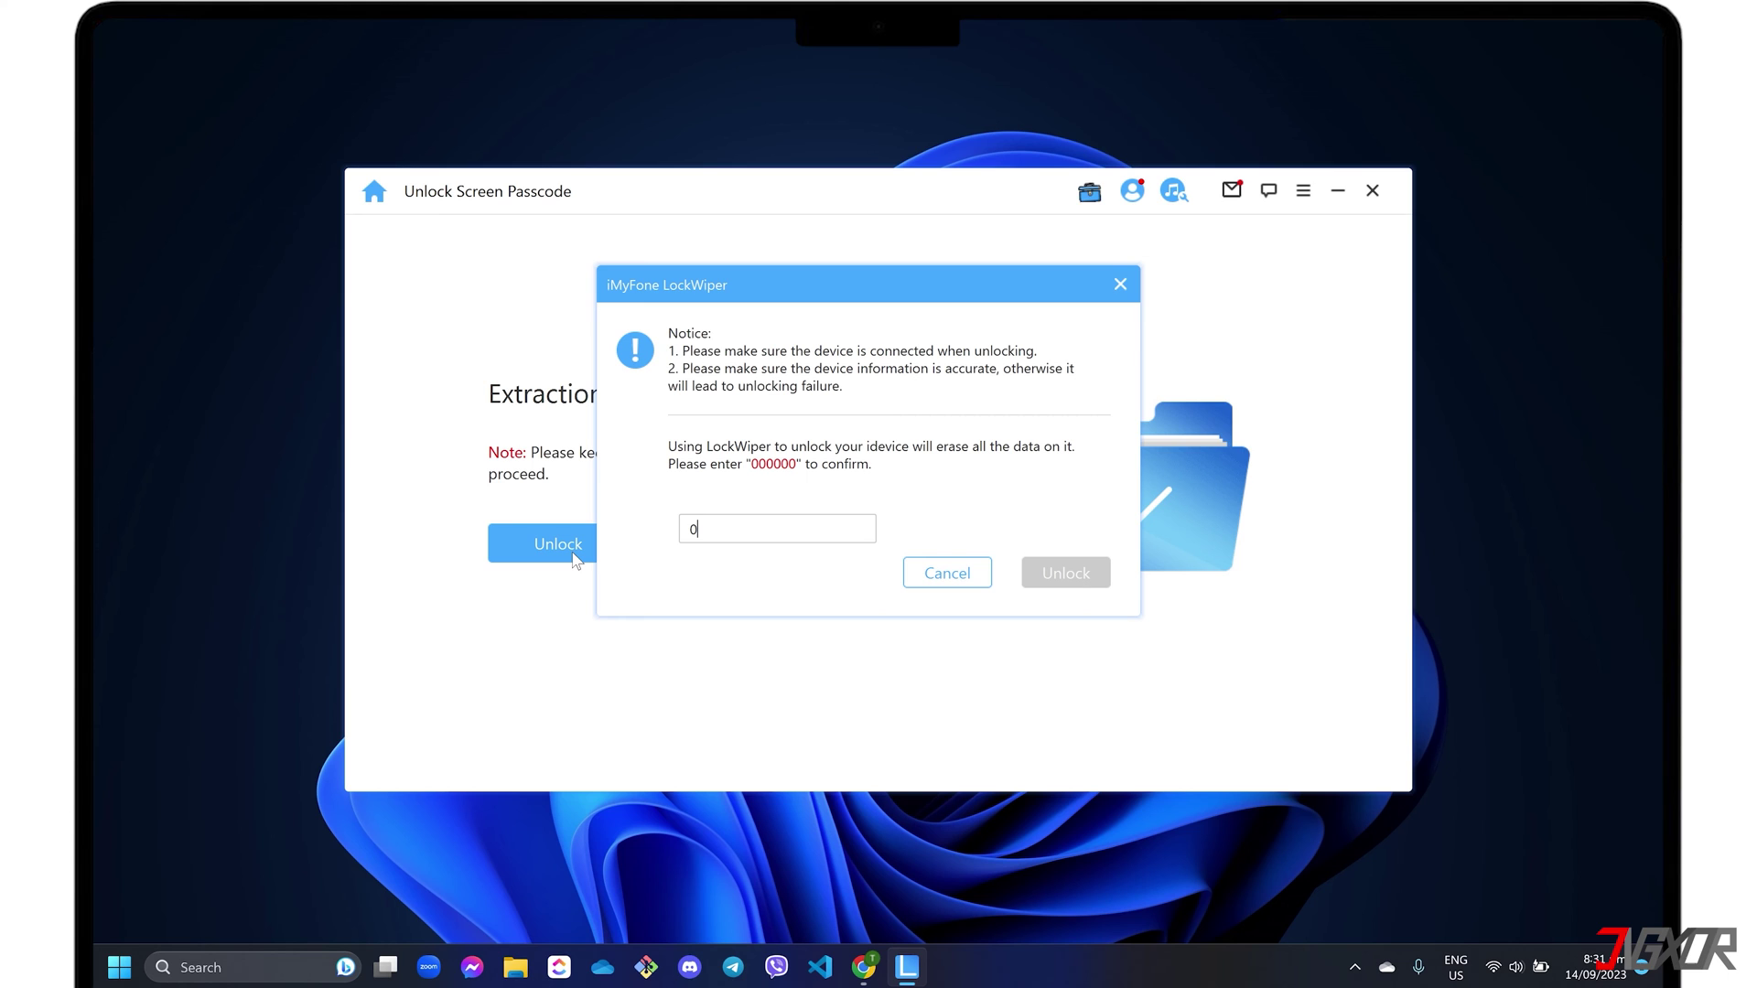